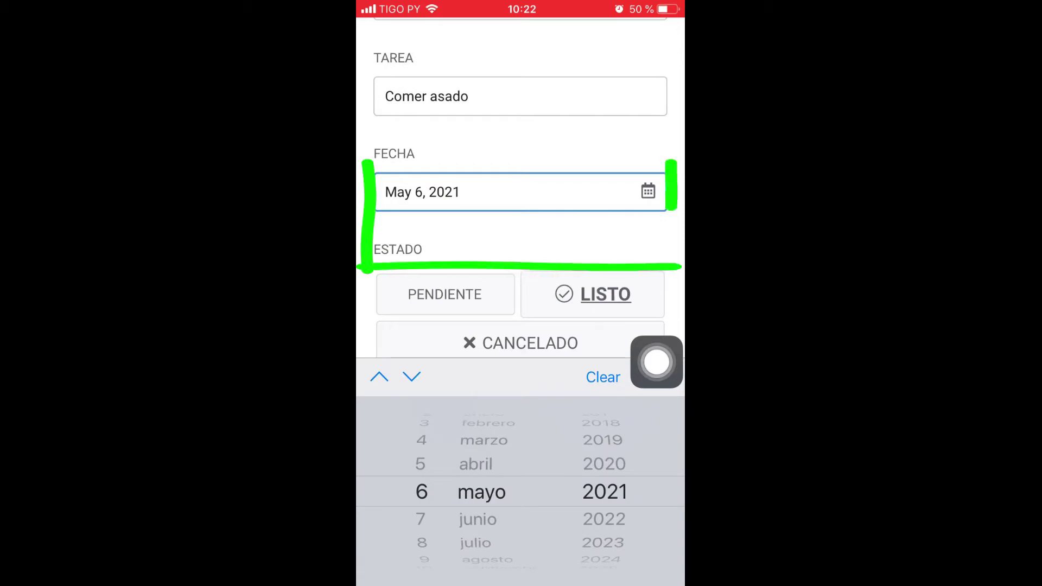
# Set the Comer asado task's date to May 10, 2021, its status to PENDIENTE and its priority to P1
pyautogui.click(445, 294)
pyautogui.scroll(-4, 520, 301)
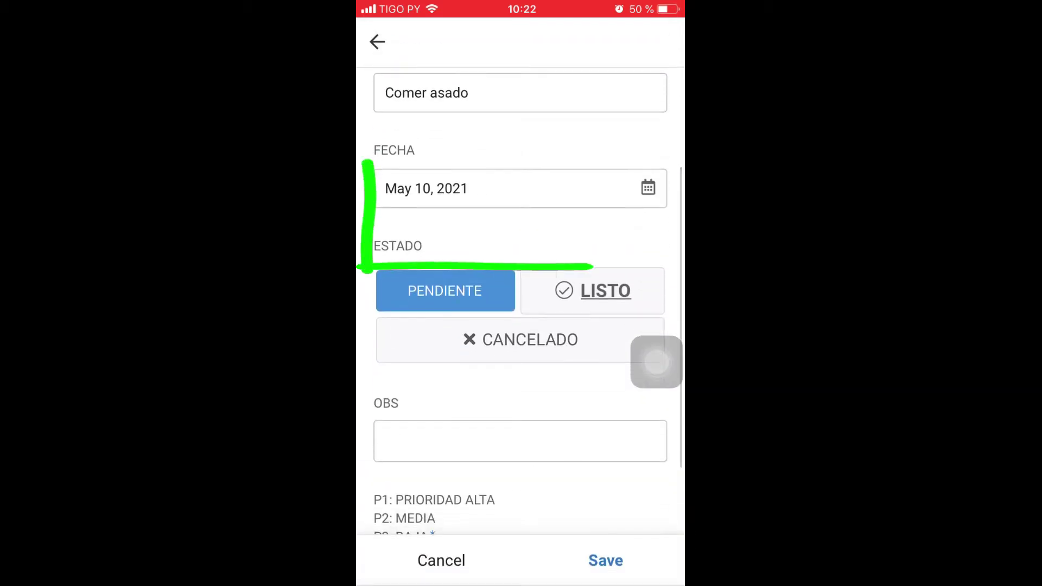
pyautogui.click(422, 479)
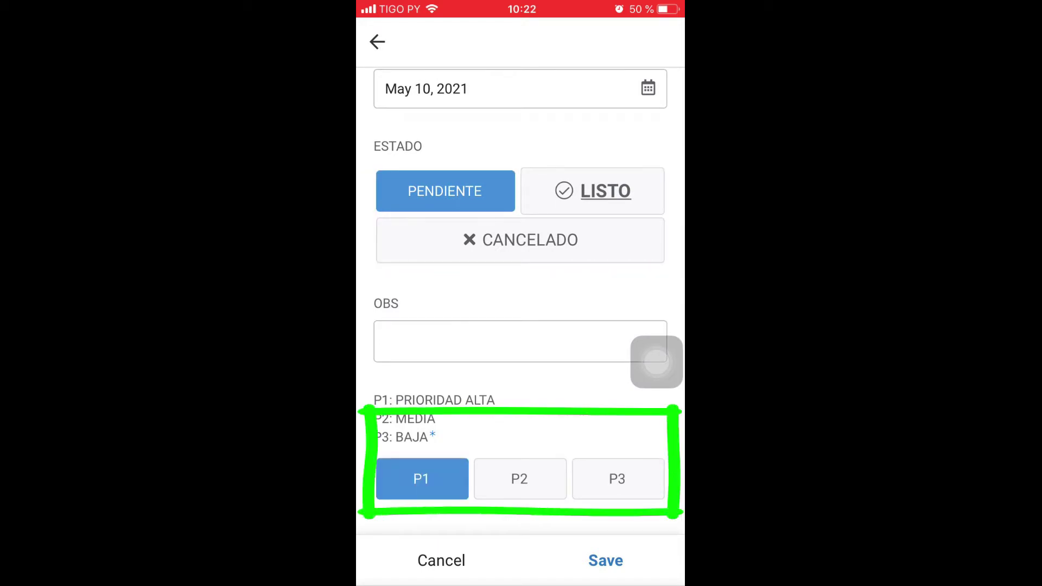
# Enter ":)" as the task's observation and save the task
pyautogui.click(520, 341)
pyautogui.click(376, 564)
pyautogui.write(':)')
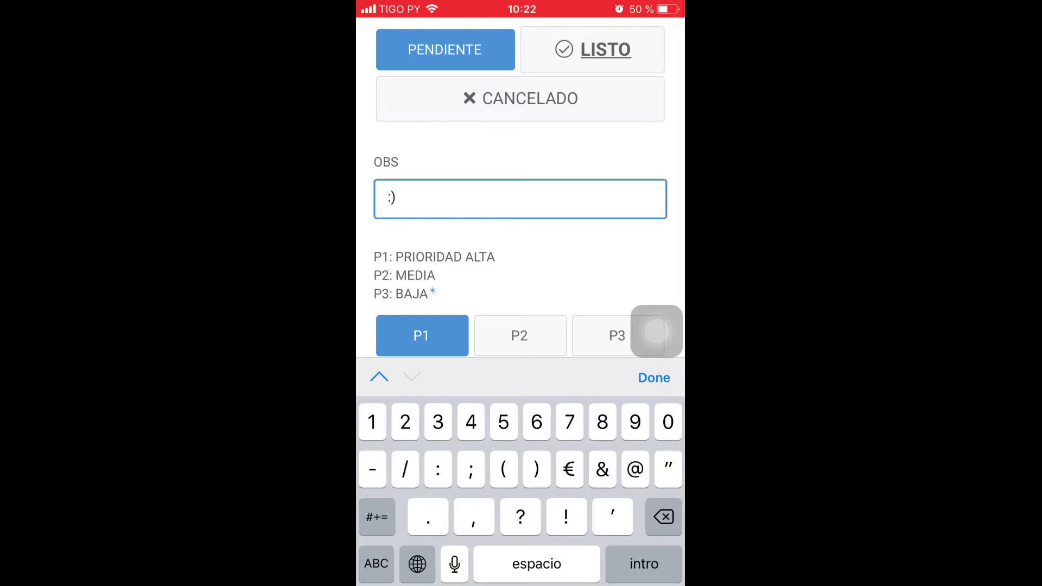
pyautogui.click(654, 378)
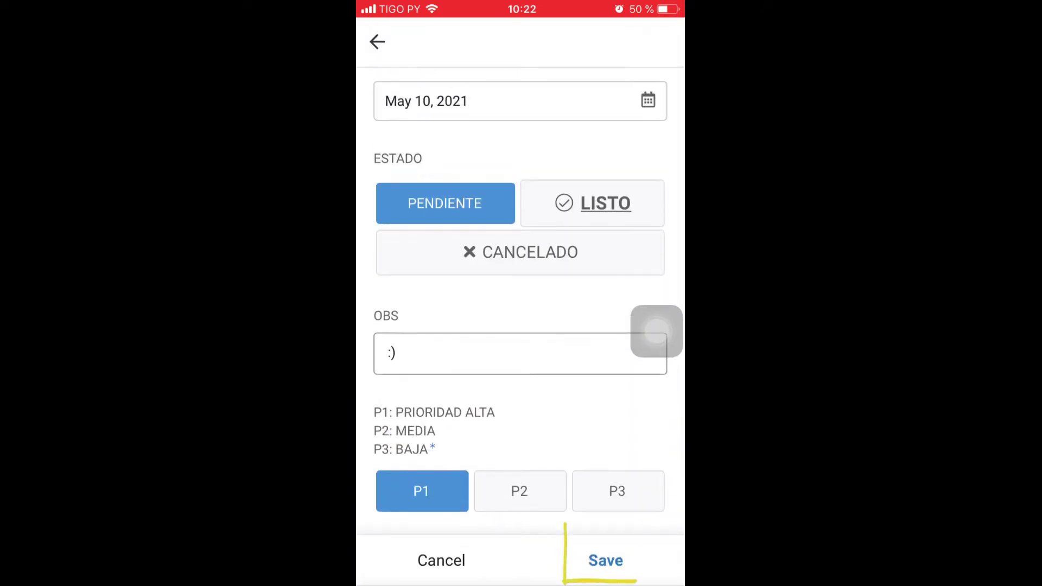
pyautogui.click(605, 561)
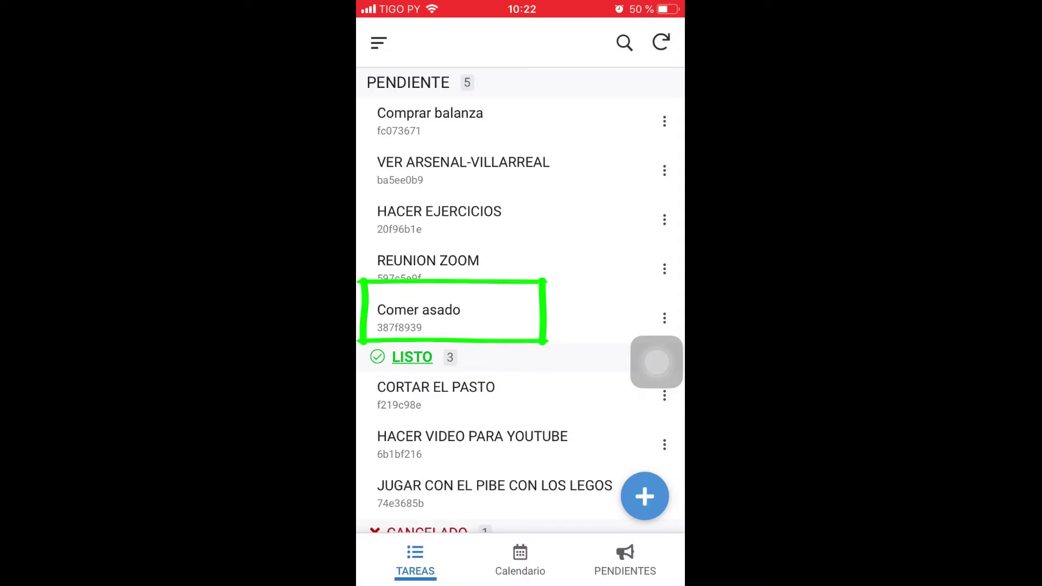
# View the Comer asado task's details from both the TAREAS list and the PENDIENTES view
pyautogui.click(418, 314)
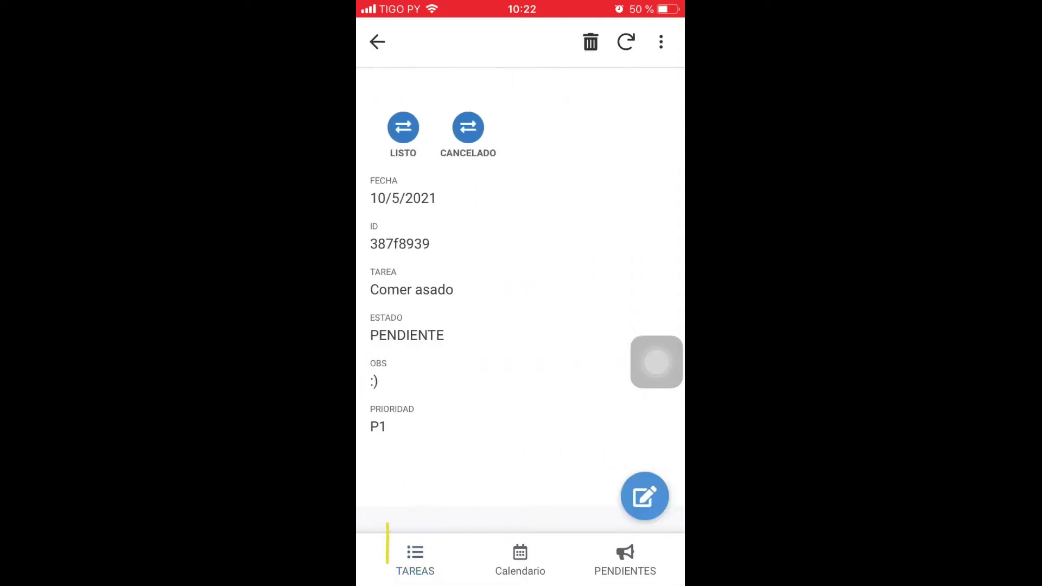
pyautogui.click(415, 561)
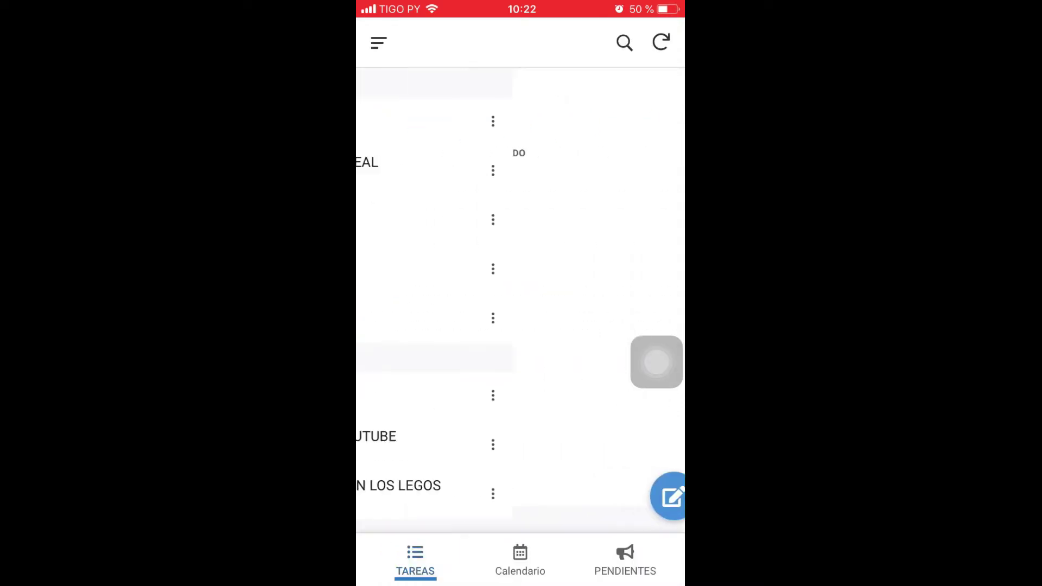
pyautogui.click(624, 560)
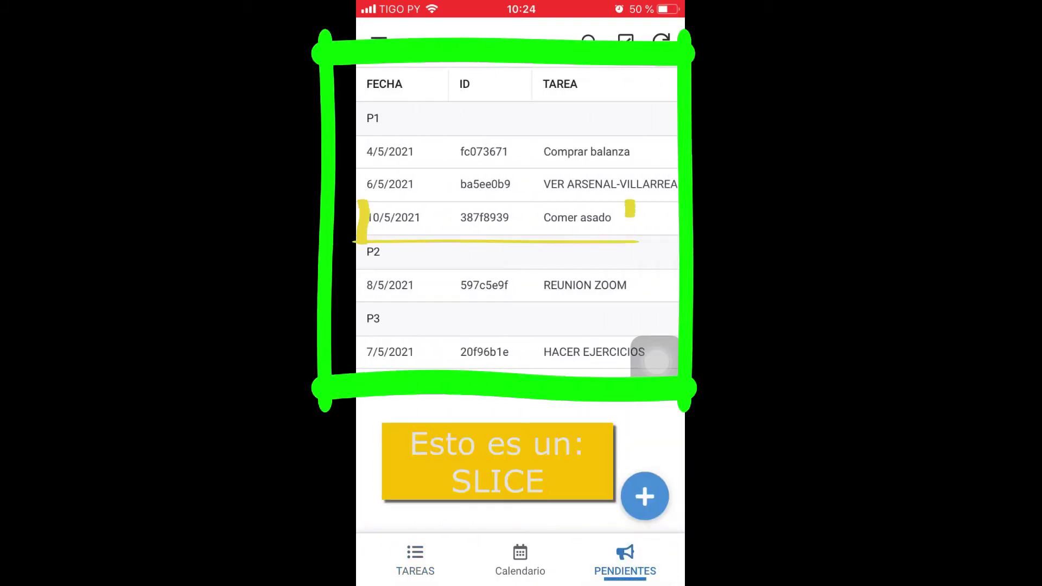
pyautogui.click(488, 218)
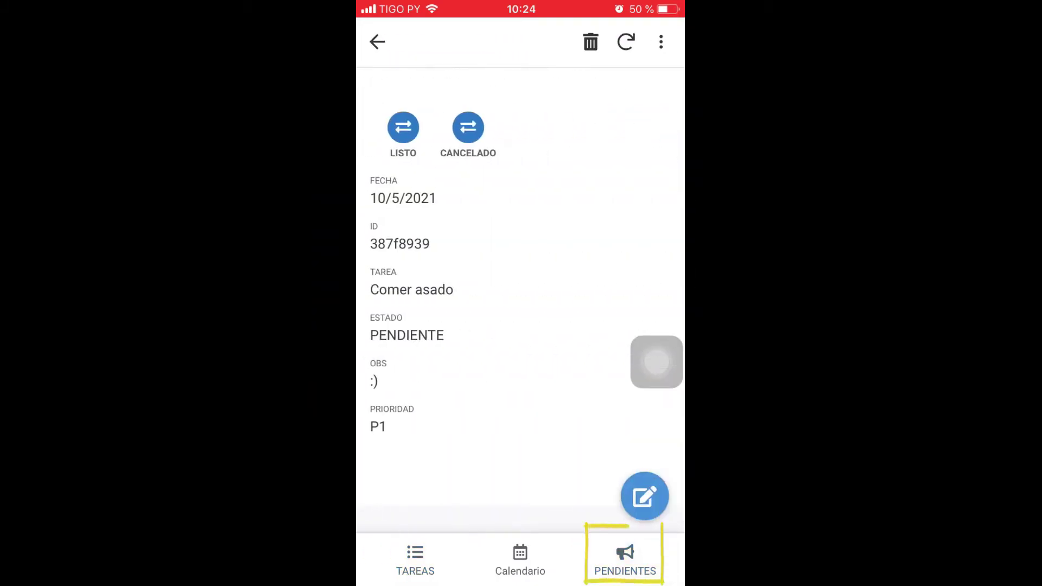
pyautogui.click(624, 560)
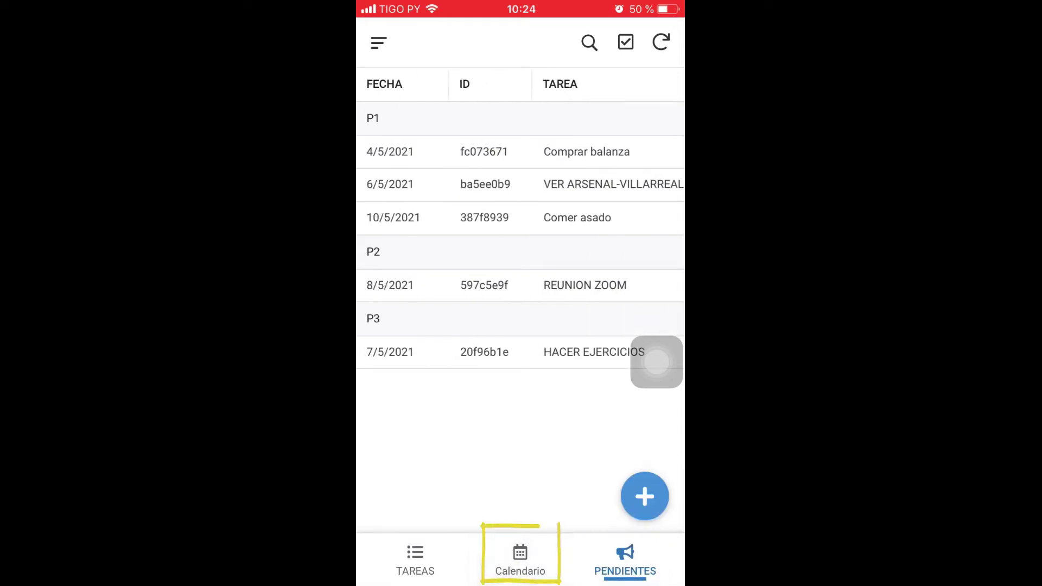
# Check May 8 and May 10 in the calendar, view the Comer asado entry's details and return to the task list
pyautogui.click(520, 560)
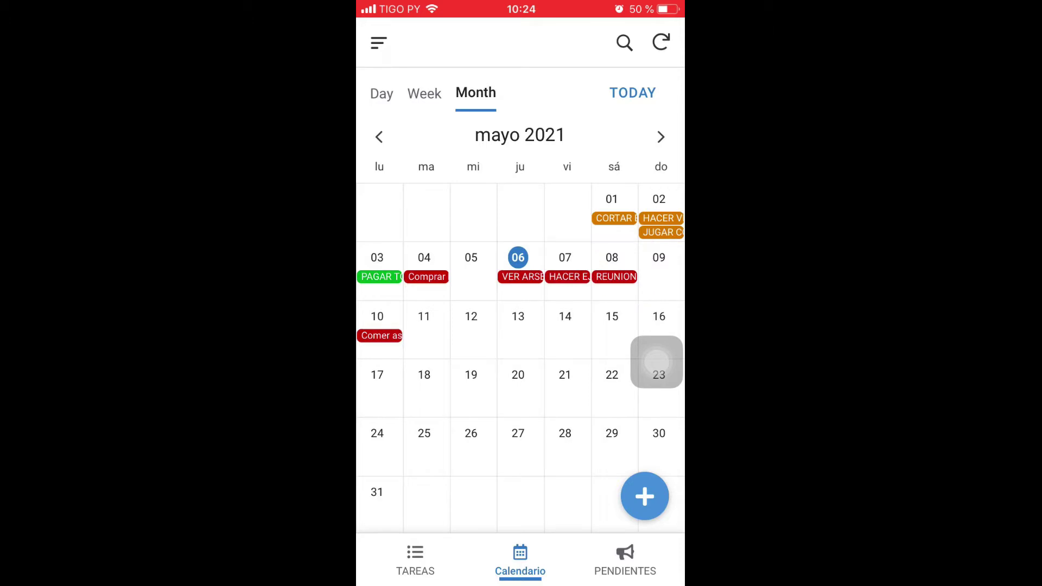
pyautogui.click(616, 271)
pyautogui.click(475, 93)
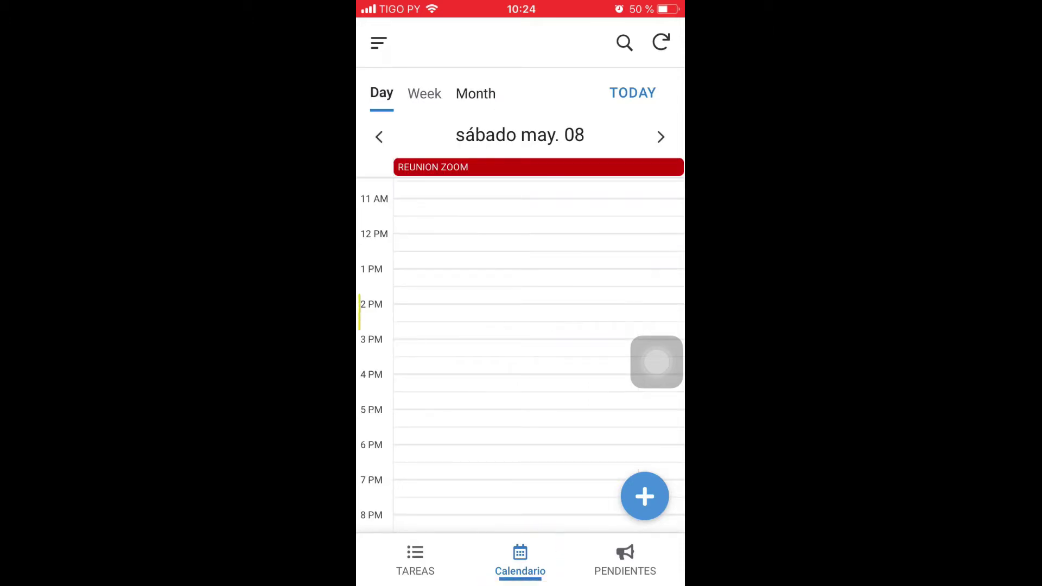
pyautogui.click(380, 332)
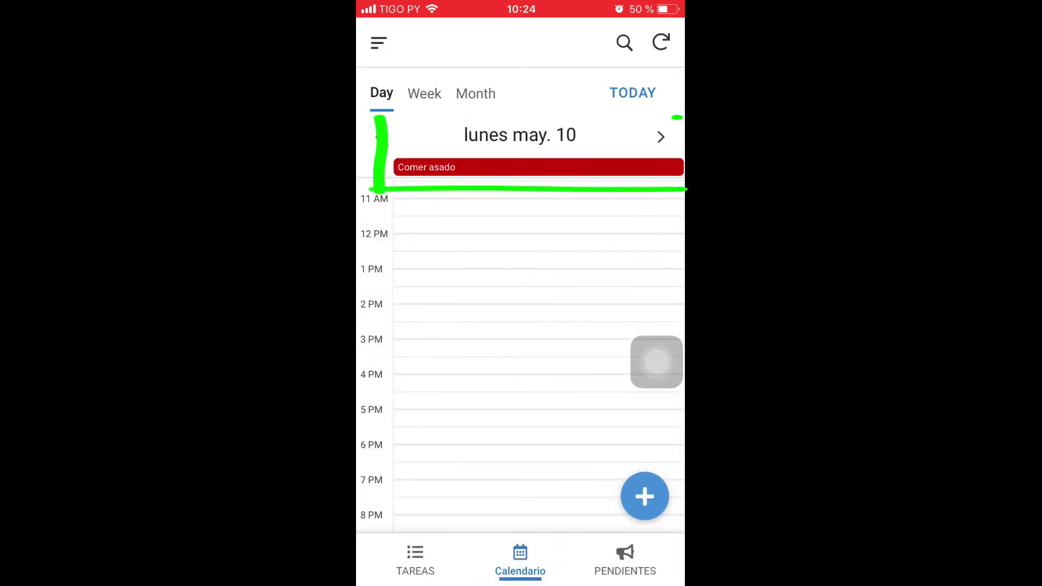
pyautogui.click(520, 167)
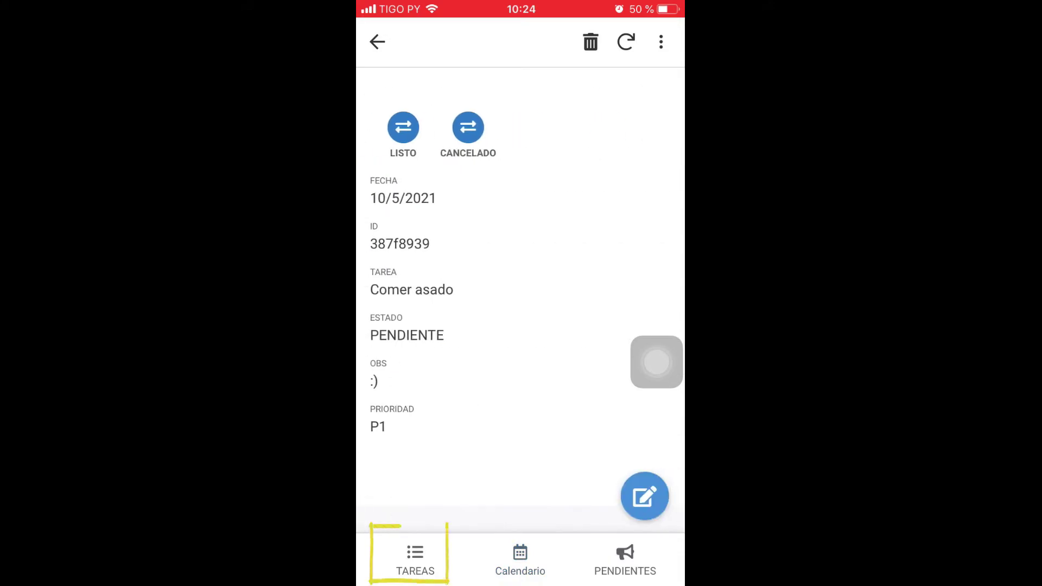
pyautogui.click(415, 562)
pyautogui.moveTo(520, 584); pyautogui.dragTo(520, 326)
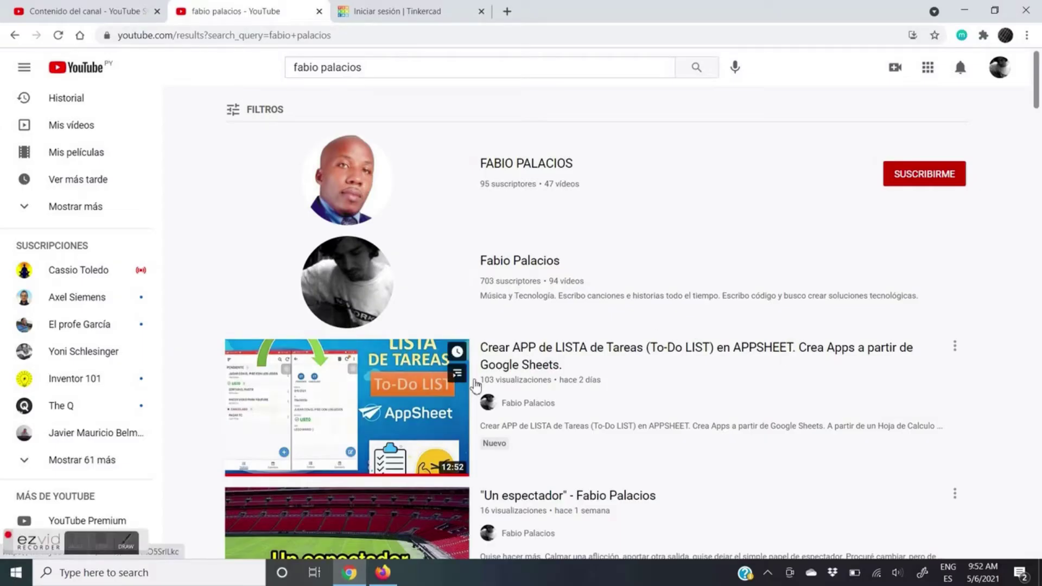
# On YouTube, play the video about creating a LISTA de Tareas (To-Do LIST) app in AppSheet in full screen
pyautogui.moveTo(454, 380)
pyautogui.click(400, 402)
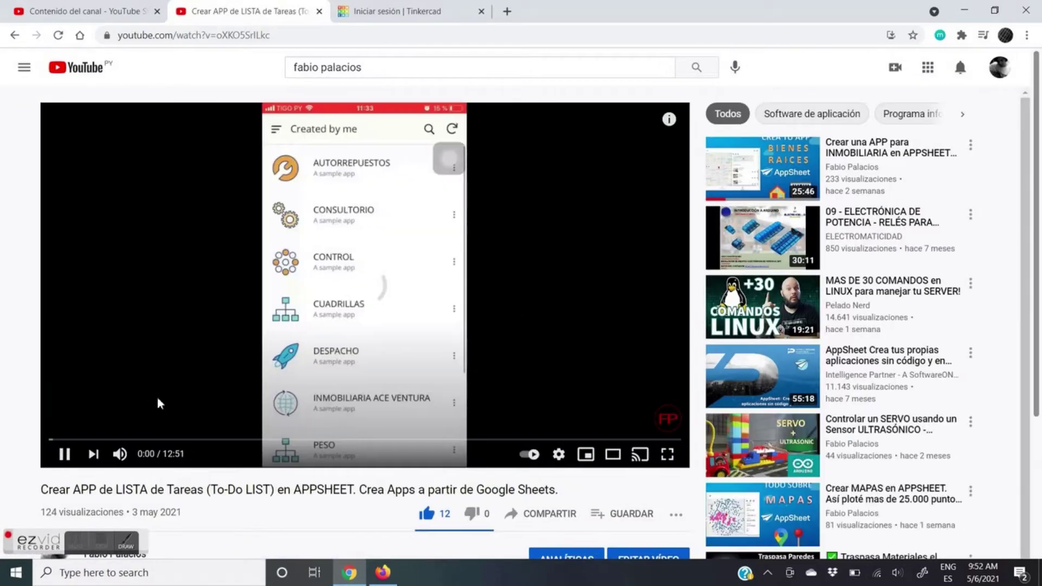
pyautogui.click(673, 454)
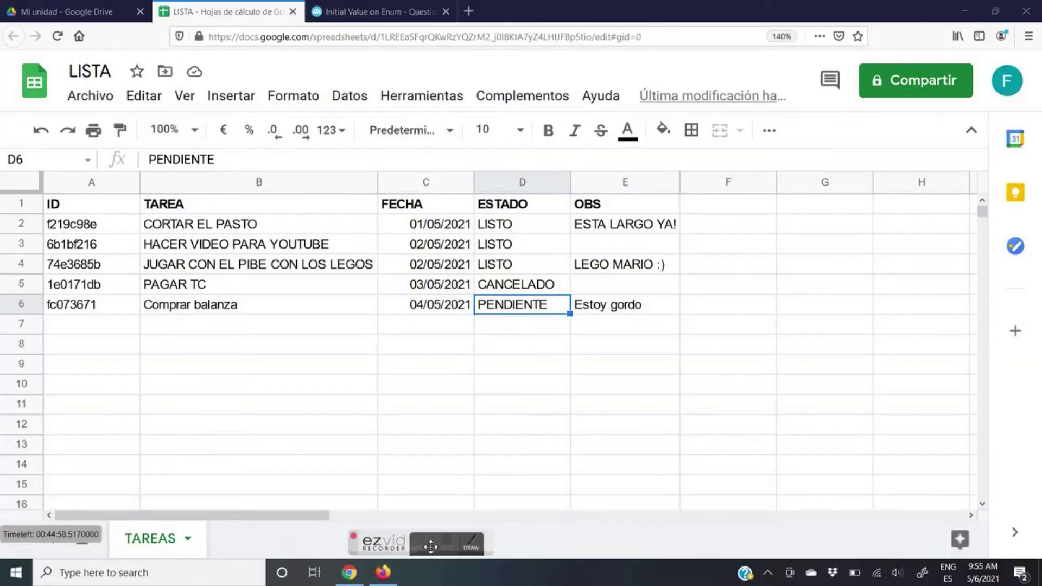
# In the LISTA spreadsheet in Google Sheets, add the header PRIORIDAD in cell F1 and make it bold
pyautogui.moveTo(431, 547); pyautogui.dragTo(845, 497)
pyautogui.click(721, 350)
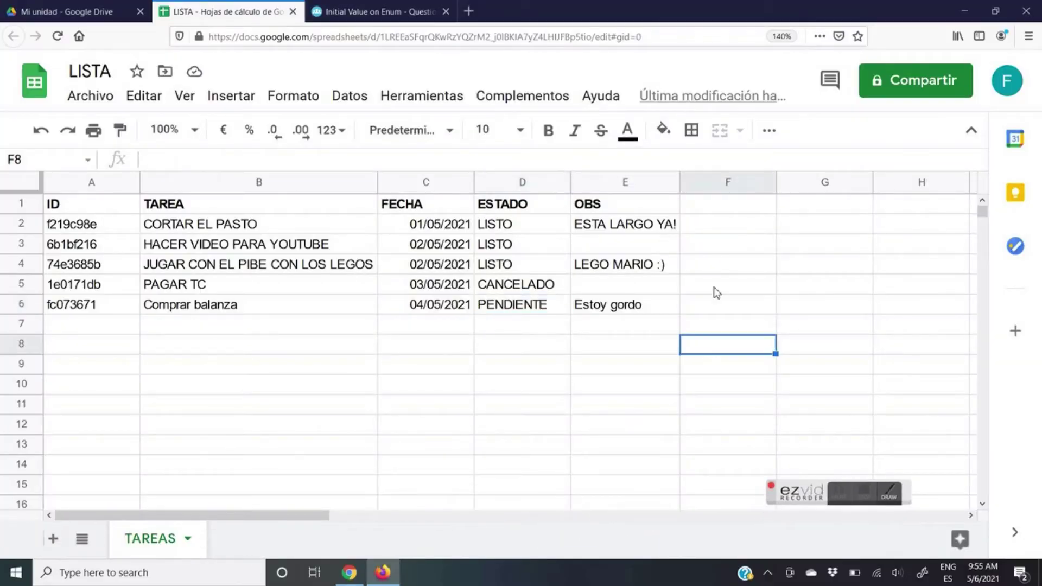
pyautogui.click(705, 211)
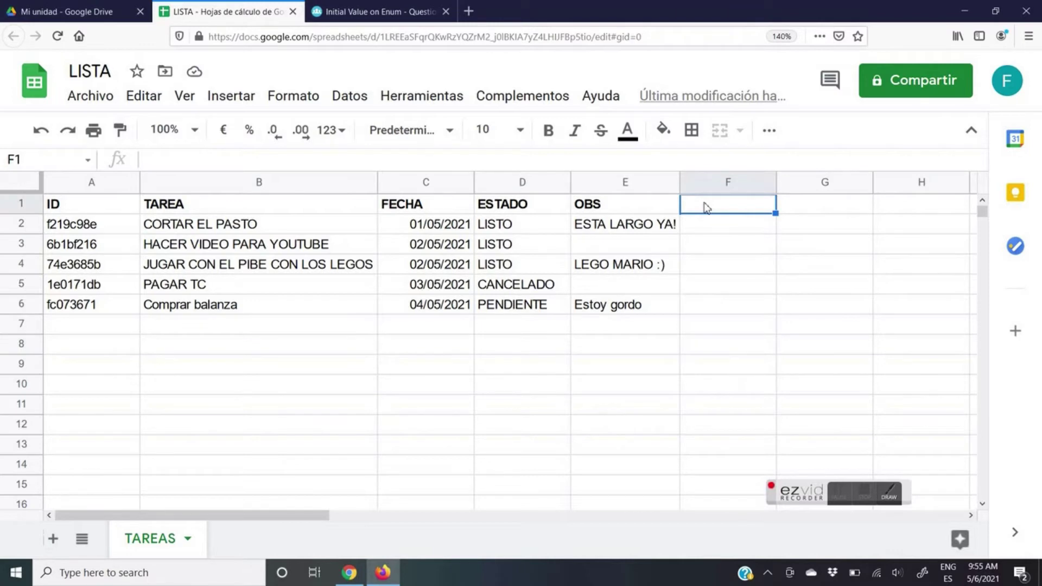
pyautogui.write('PRIORIDAD')
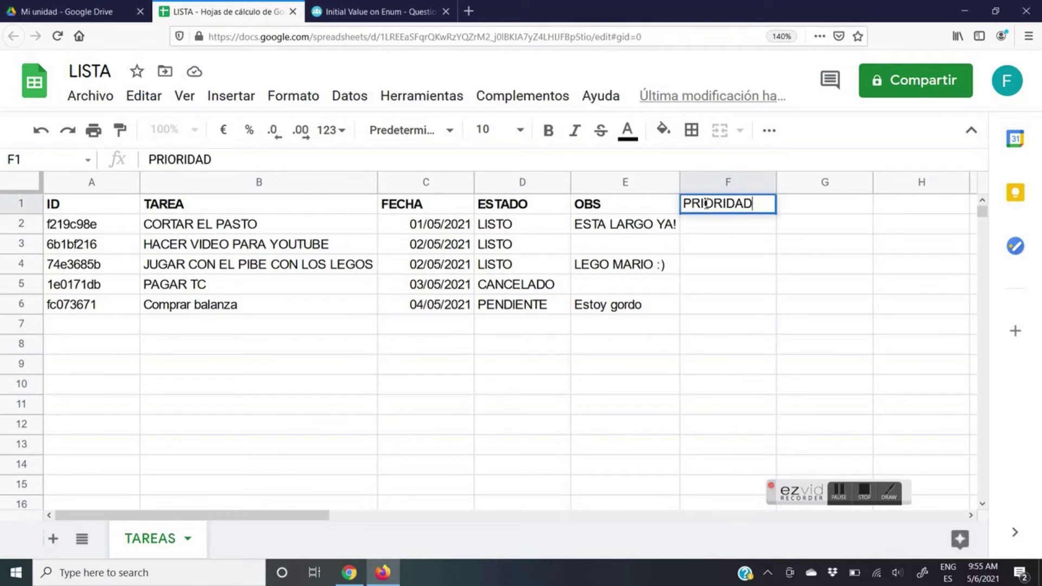
pyautogui.click(716, 265)
pyautogui.click(738, 209)
pyautogui.click(549, 130)
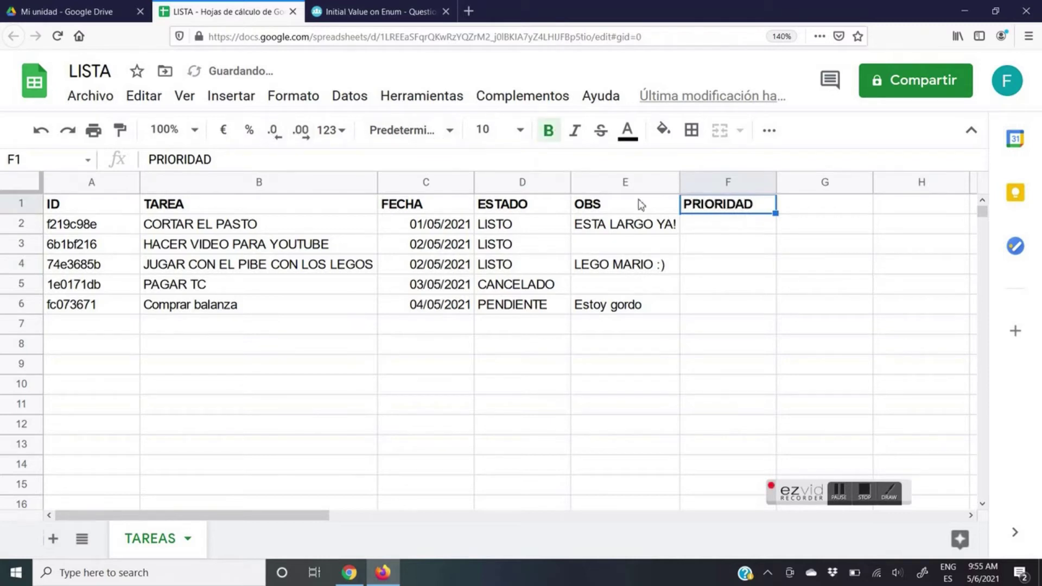
# Enter P1 in cell F6 as the priority of the pending Comprar balanza task
pyautogui.click(728, 228)
pyautogui.click(502, 309)
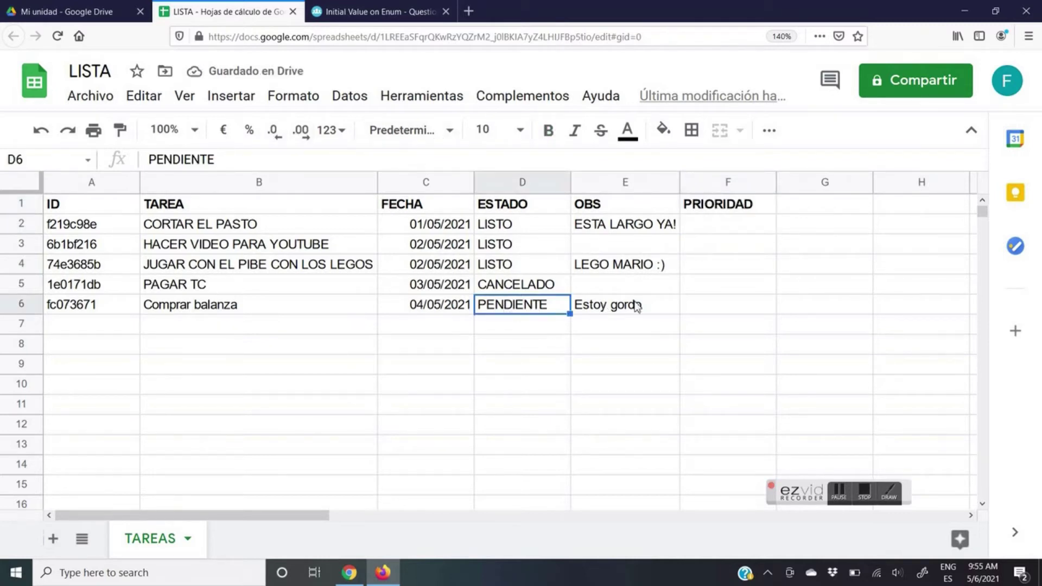
pyautogui.click(712, 309)
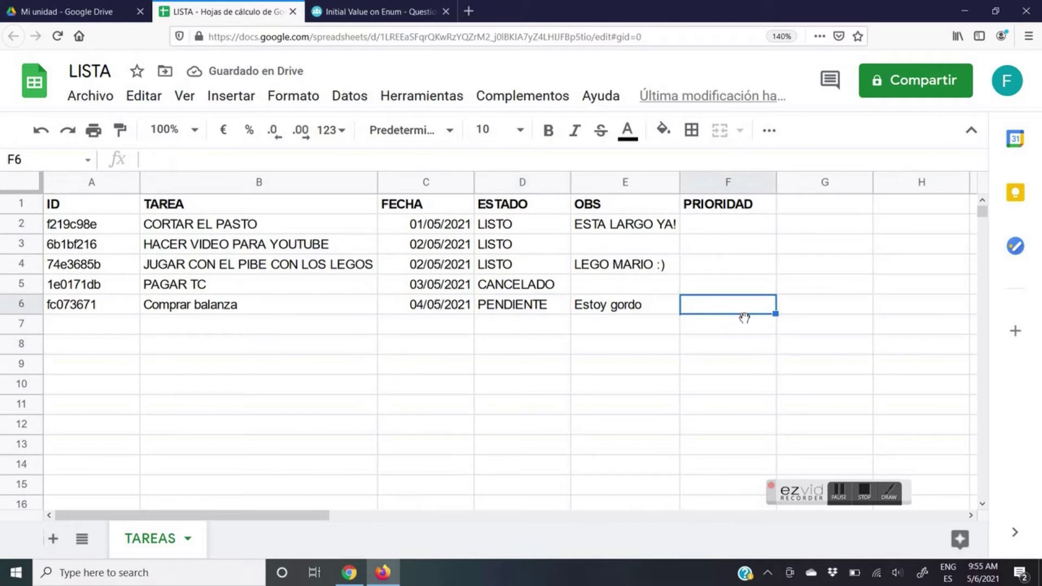
pyautogui.write('P1')
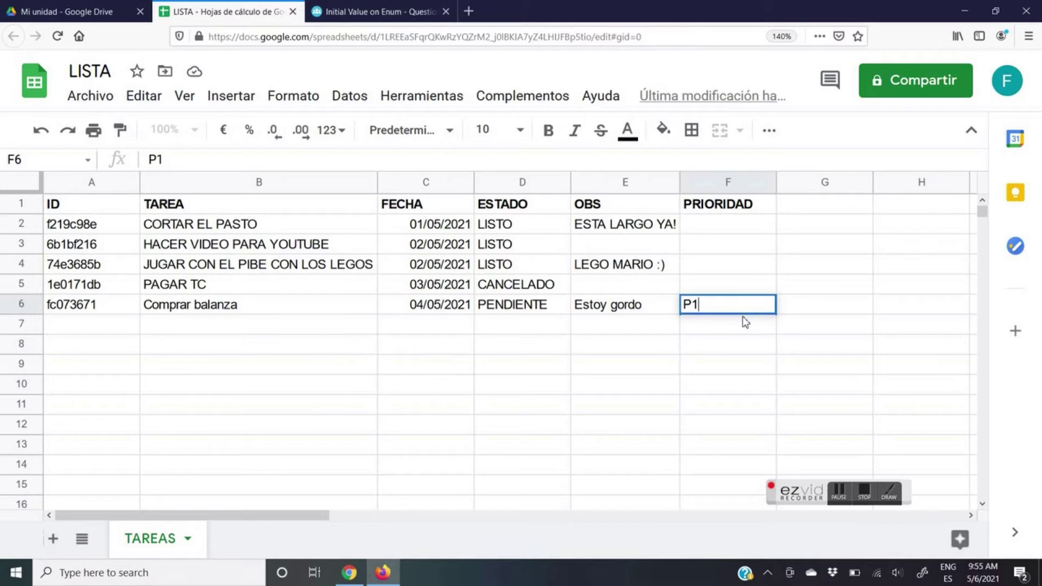
pyautogui.press('Return')
# Add a comment to the PRIORIDAD header reading "P1: PRIORIDAD ALTA", "P2: MEDIA" and "P3: BAJA" on separate lines
pyautogui.click(766, 211)
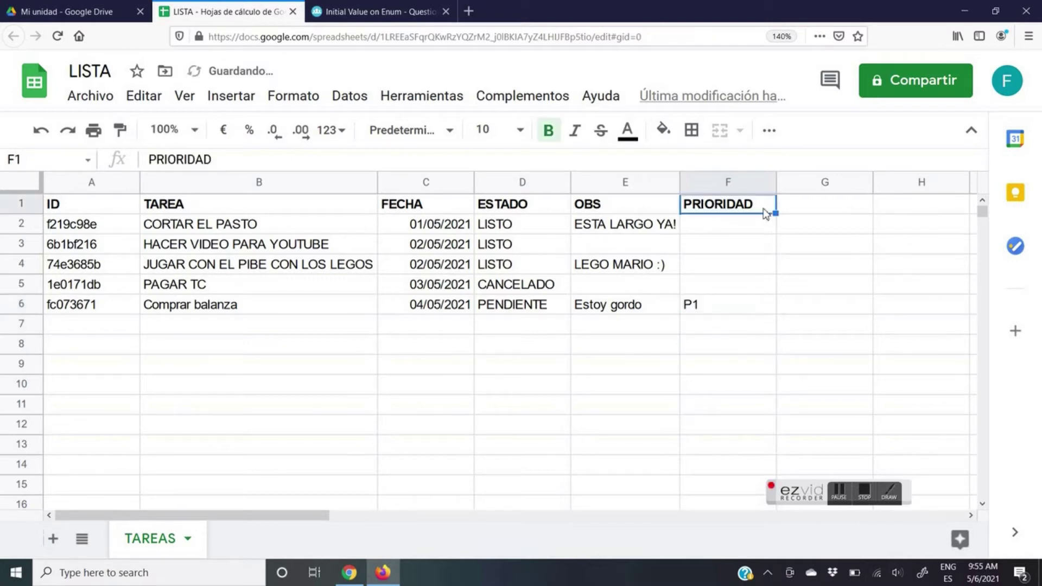
pyautogui.rightClick(767, 213)
pyautogui.moveTo(773, 224)
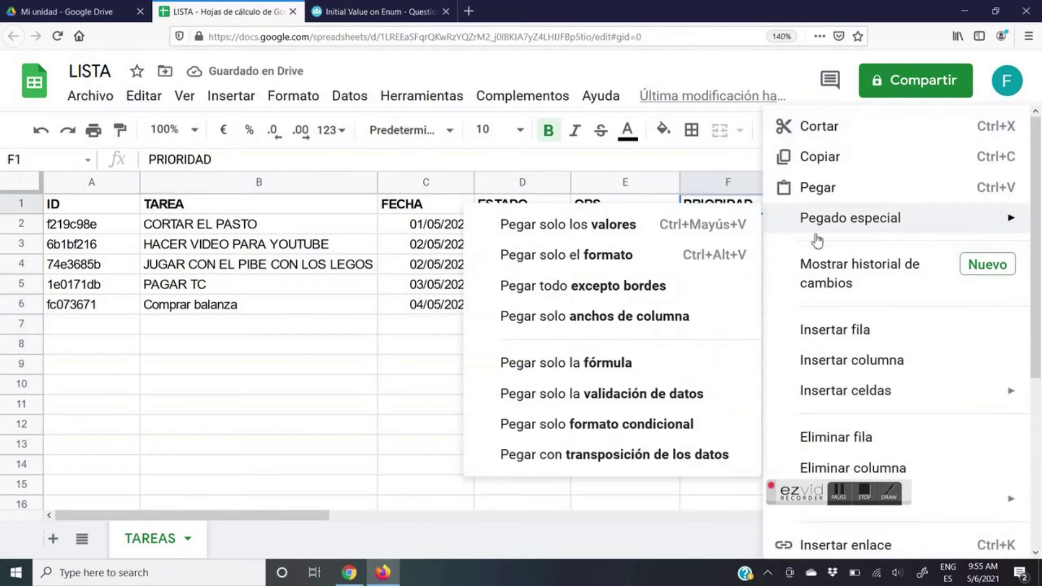
pyautogui.scroll(-5, 812, 389)
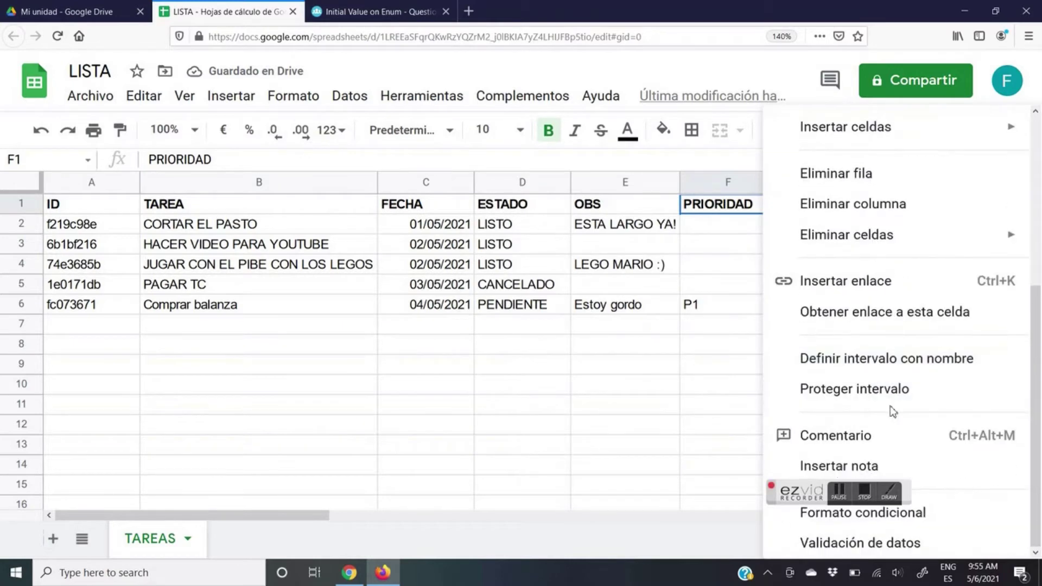
pyautogui.click(861, 436)
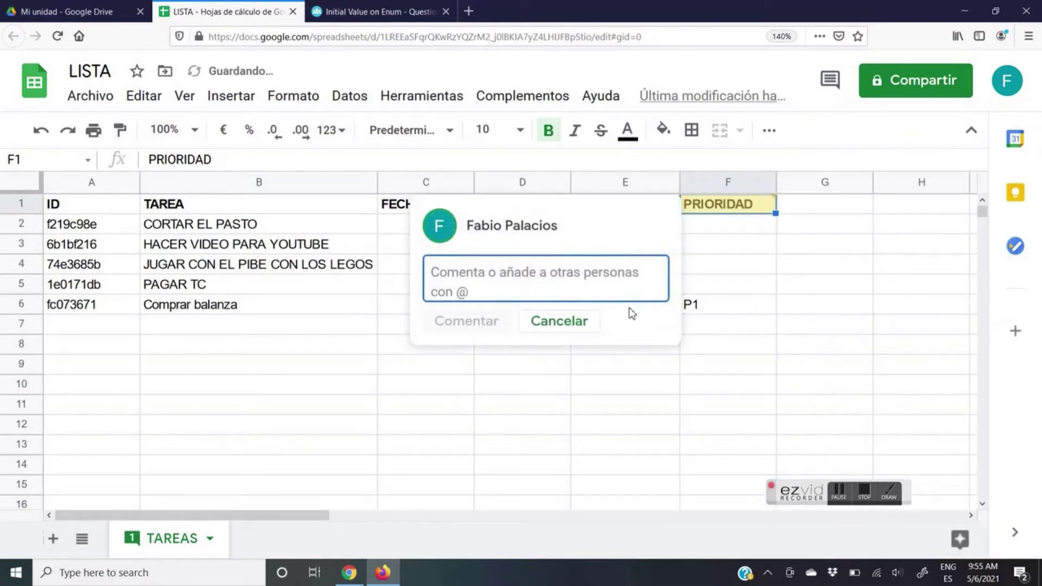
pyautogui.write('P1: PRIORIDA')
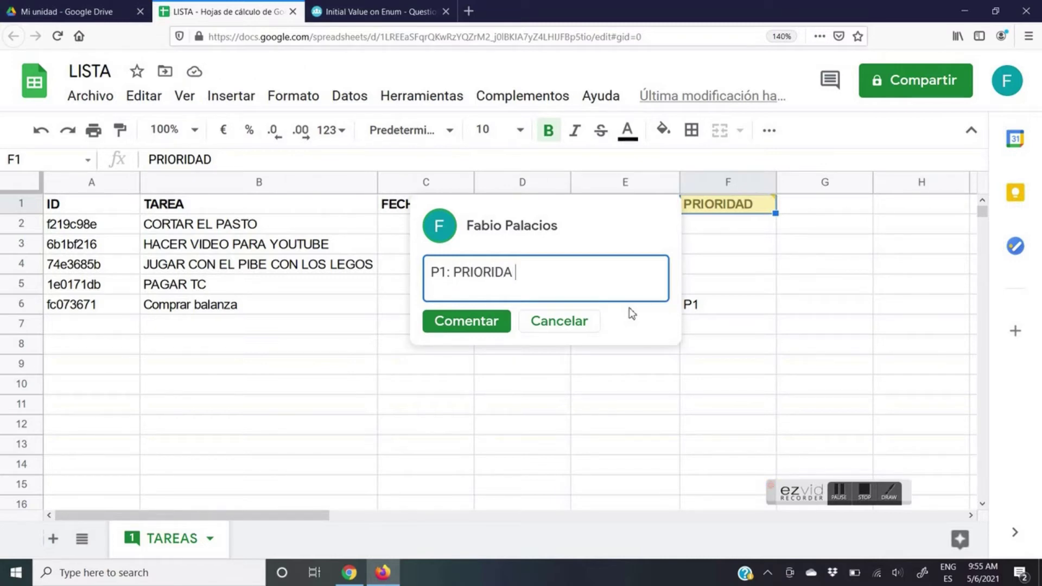
pyautogui.write('D ALTA')
pyautogui.press('Return')
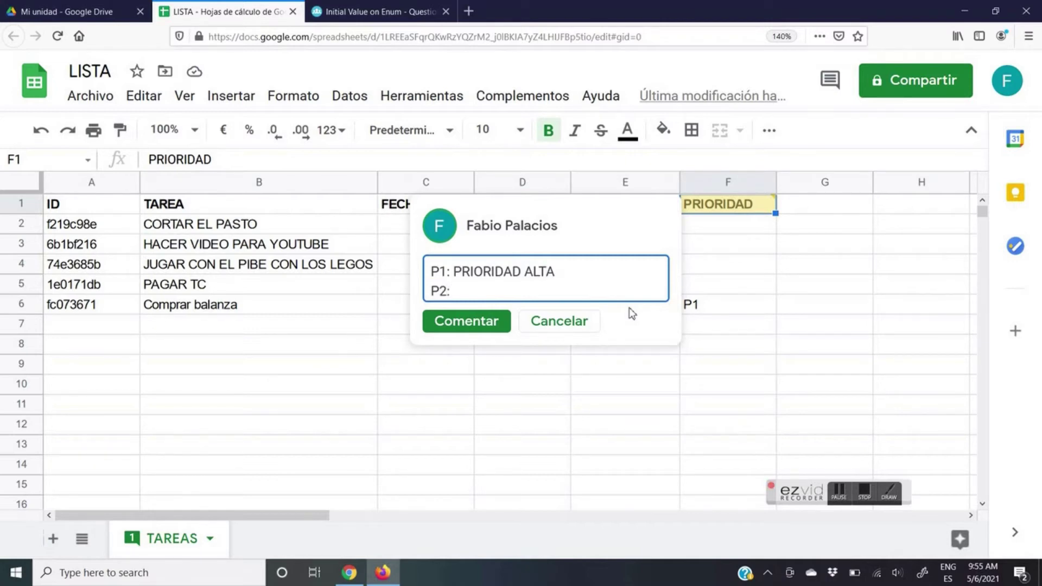
pyautogui.write('P2: MEDIA')
pyautogui.press('Return')
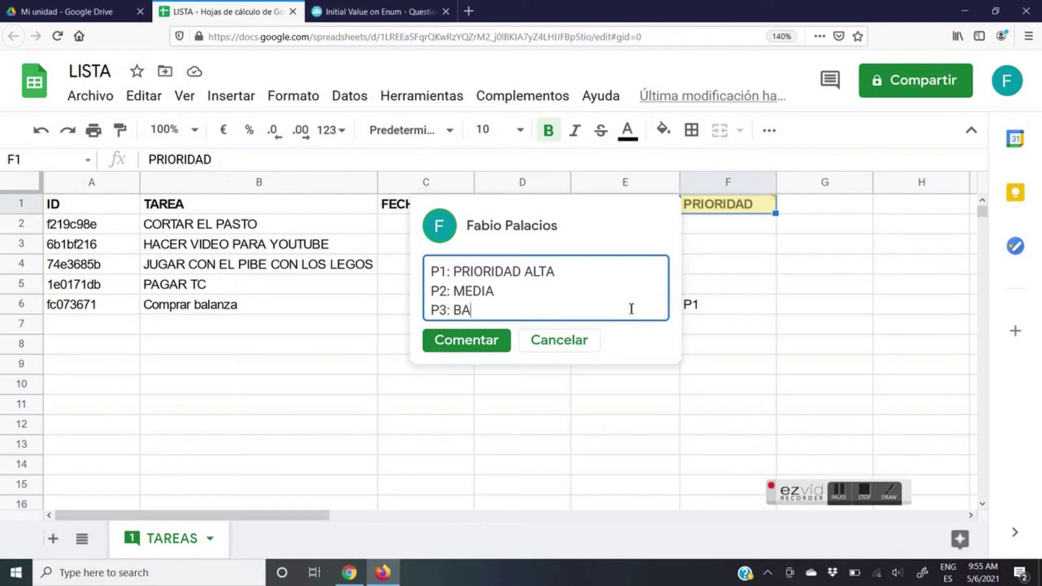
pyautogui.click(493, 341)
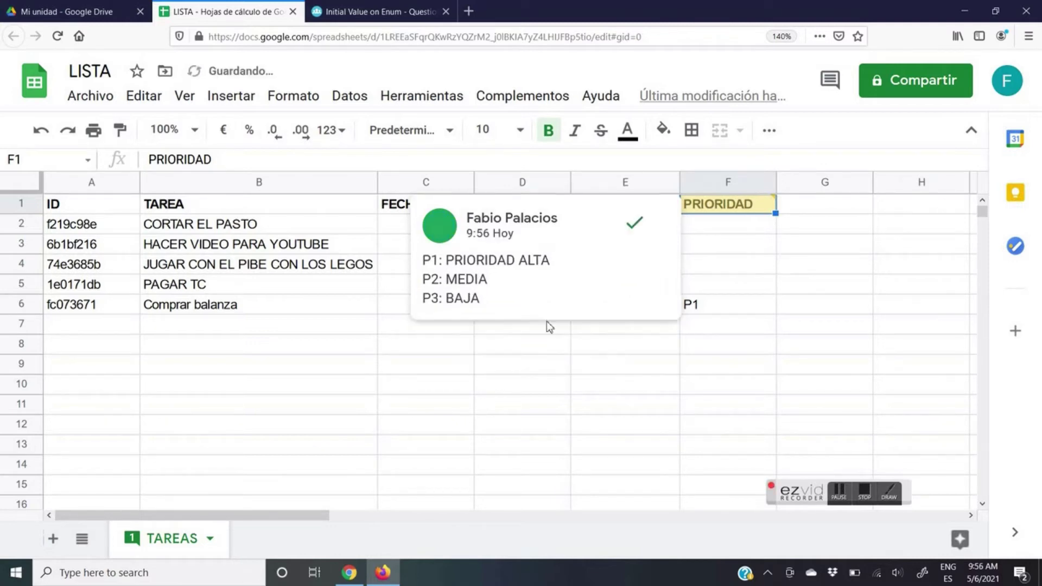
pyautogui.click(768, 268)
pyautogui.press('Up')
pyautogui.press('Right')
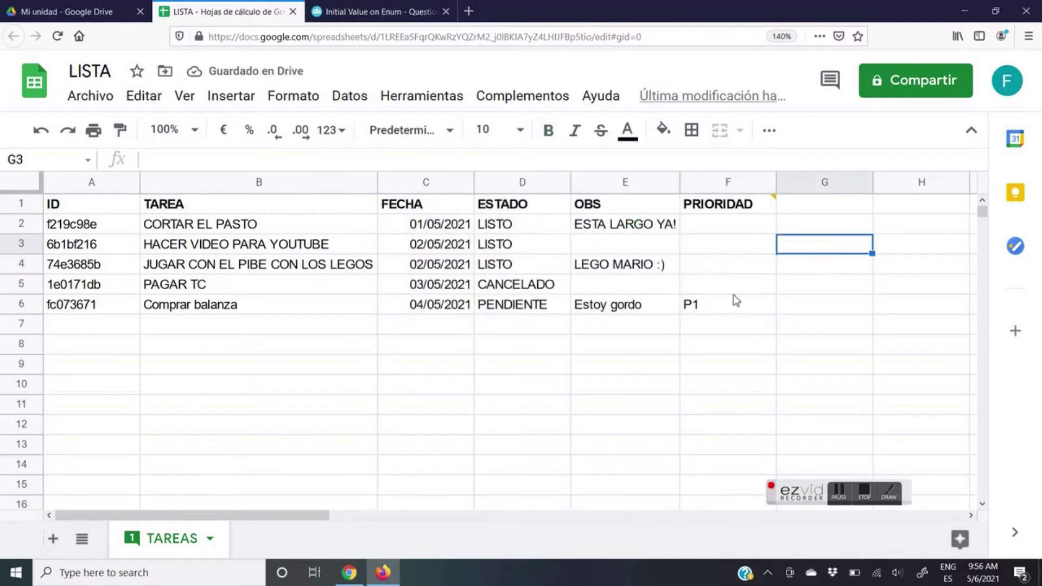
# Open appsheet.com in a new browser tab, log in with the first listed Google account and allow AppSheet to access it
pyautogui.click(719, 310)
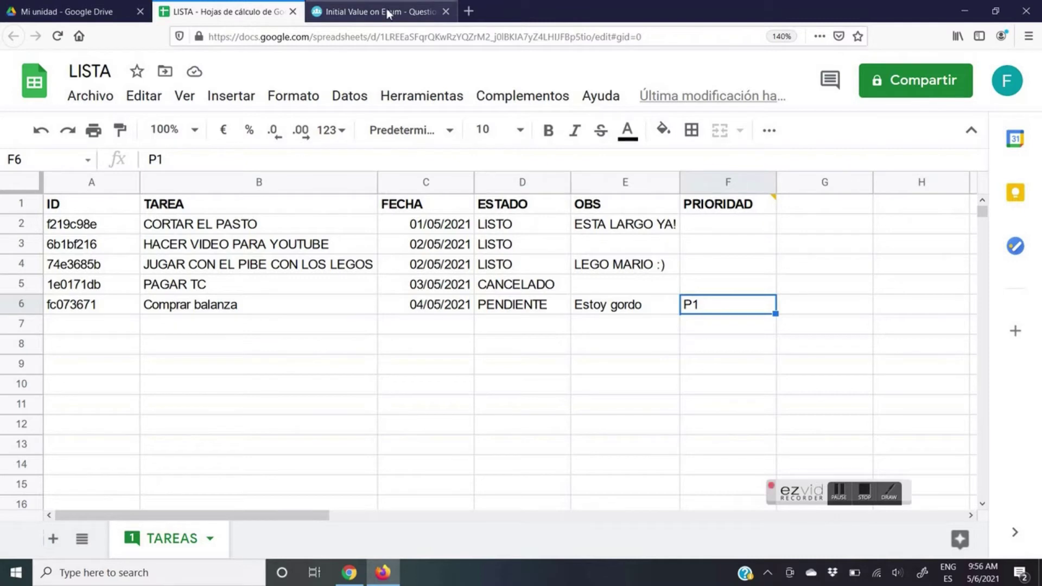
pyautogui.click(467, 13)
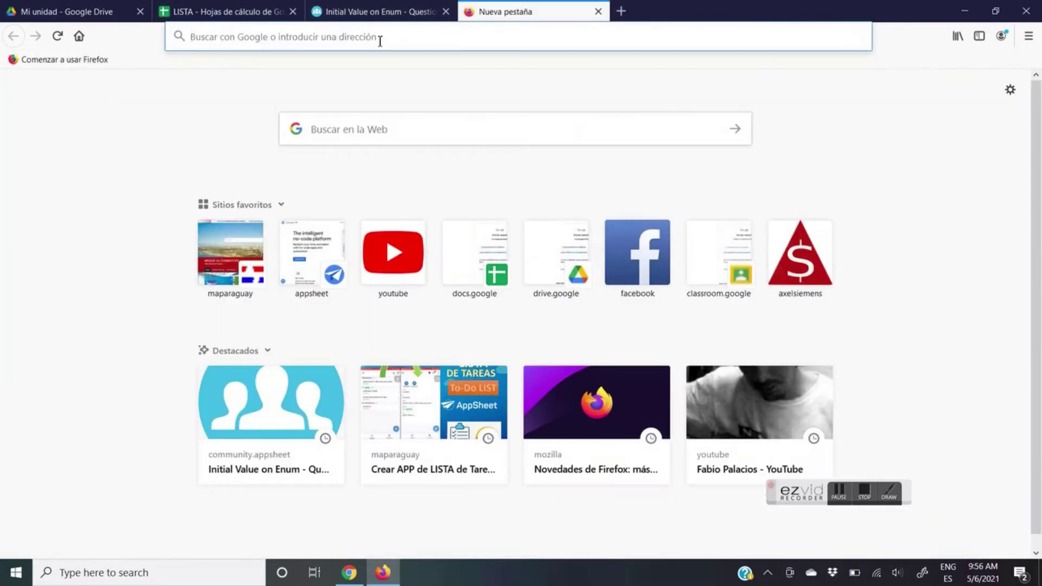
pyautogui.click(380, 42)
pyautogui.write('APP')
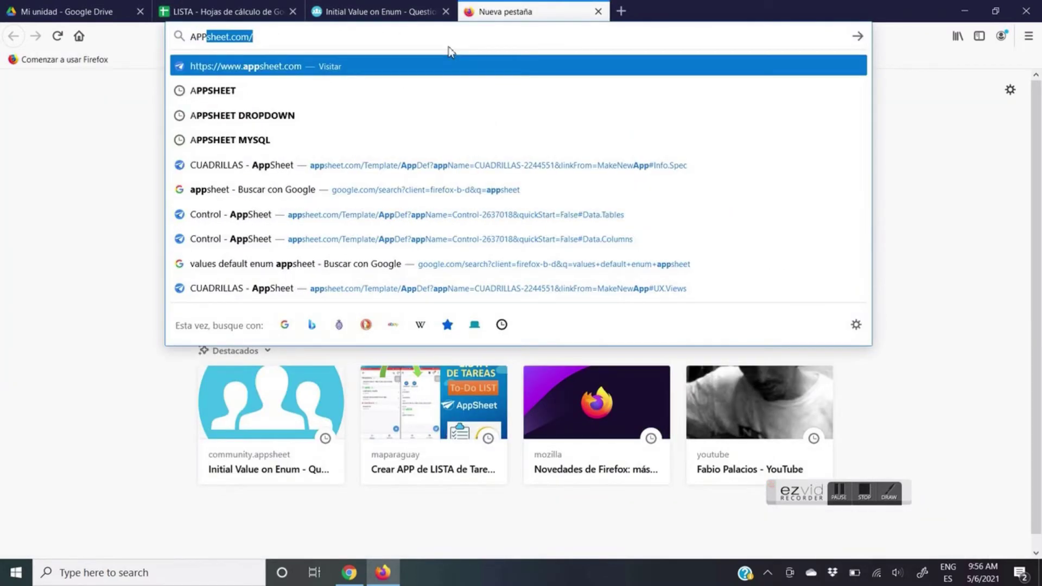
pyautogui.press('Return')
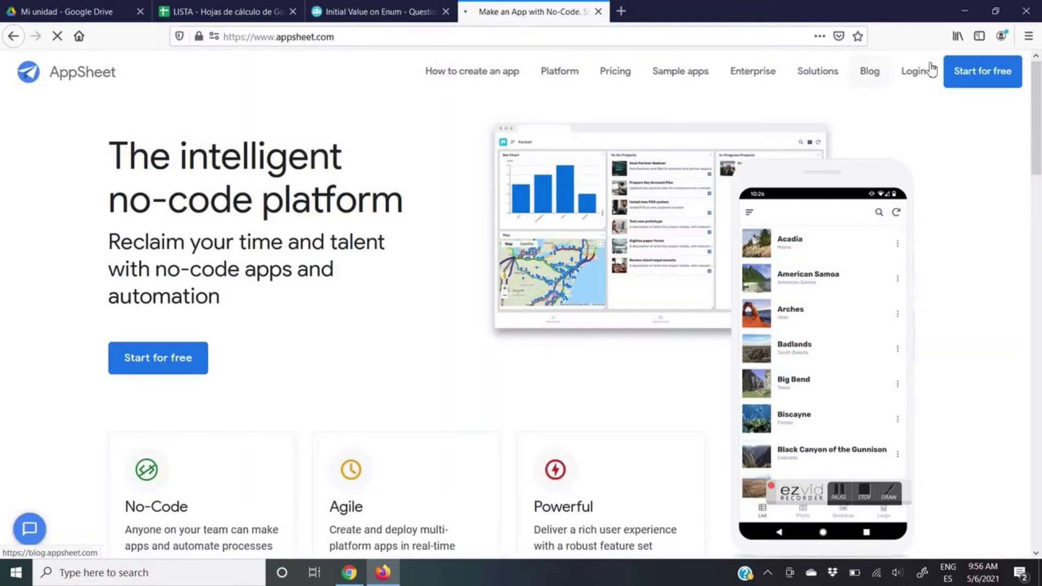
pyautogui.click(917, 72)
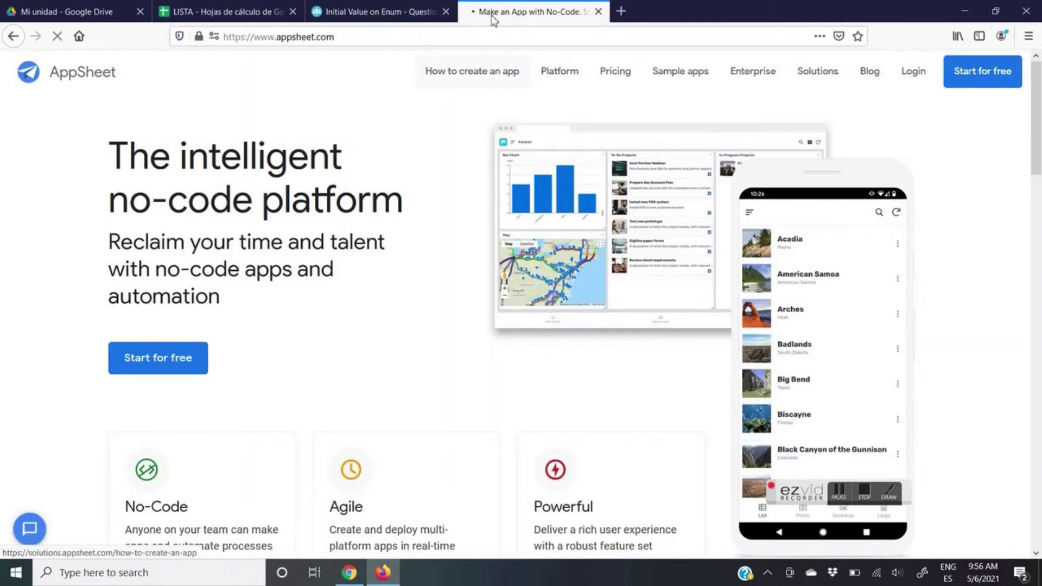
pyautogui.click(486, 180)
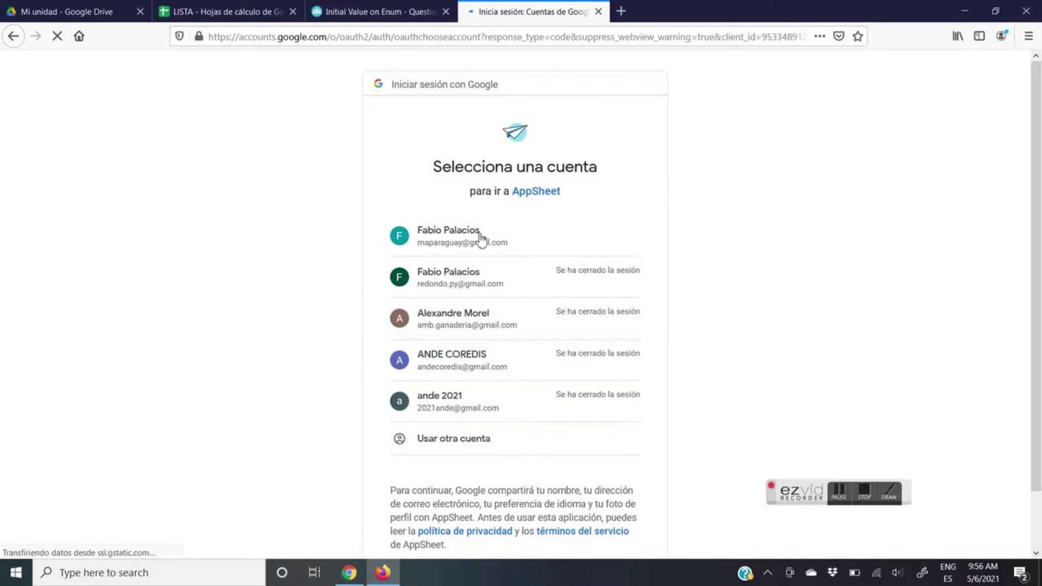
pyautogui.click(468, 240)
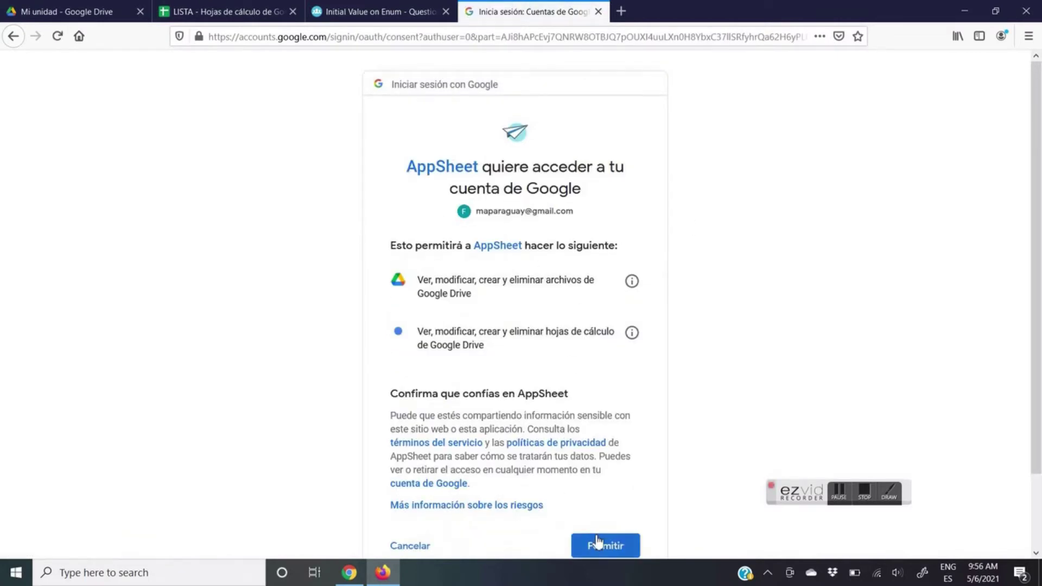
pyautogui.click(597, 548)
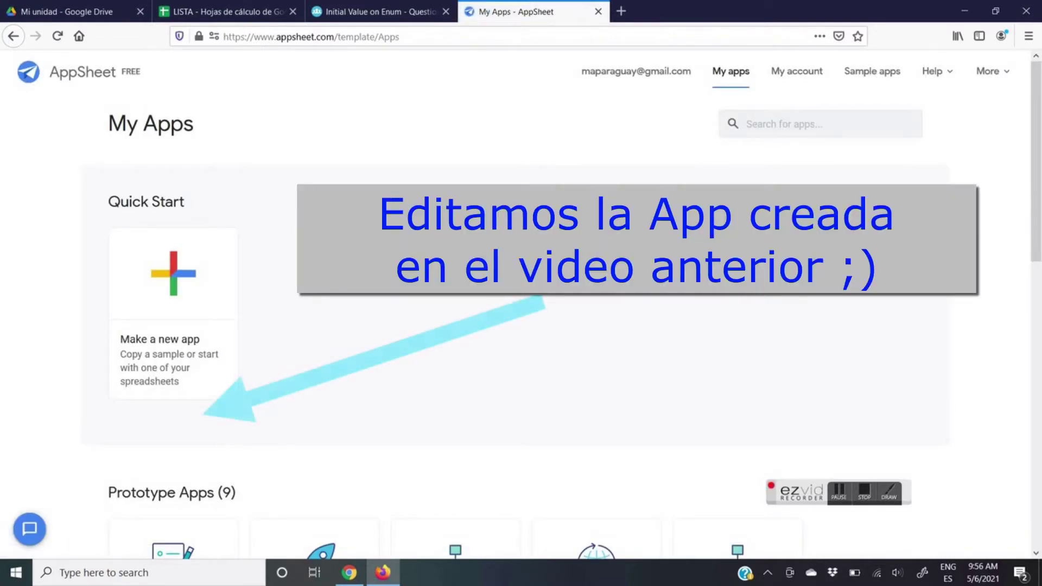
# Open the TAREAS prototype app for editing, close the Initial Value on Enum page, and display the TAREAS table's columns
pyautogui.scroll(-2, 733, 225)
pyautogui.scroll(-2, 182, 432)
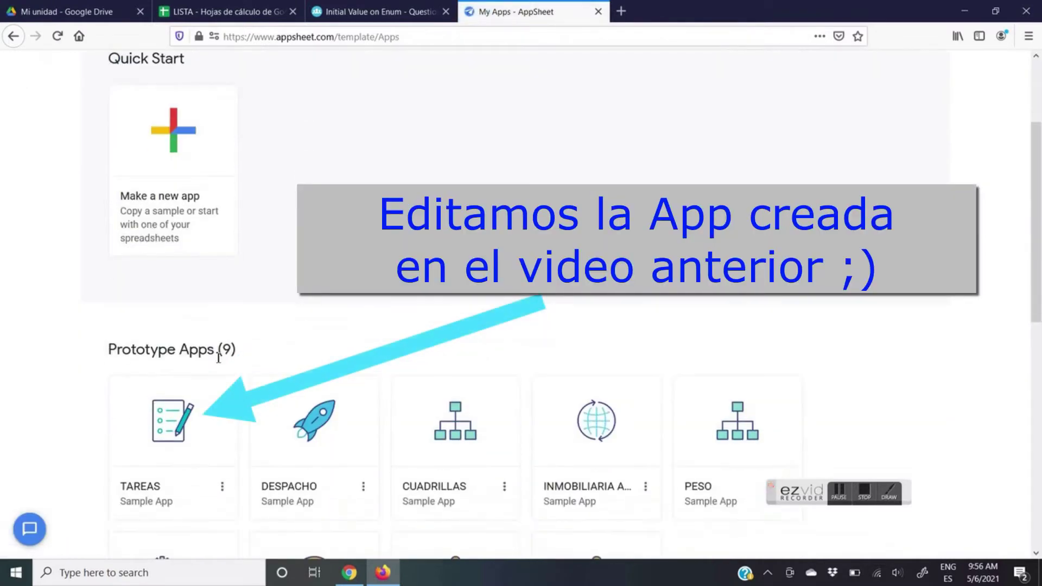
pyautogui.click(182, 428)
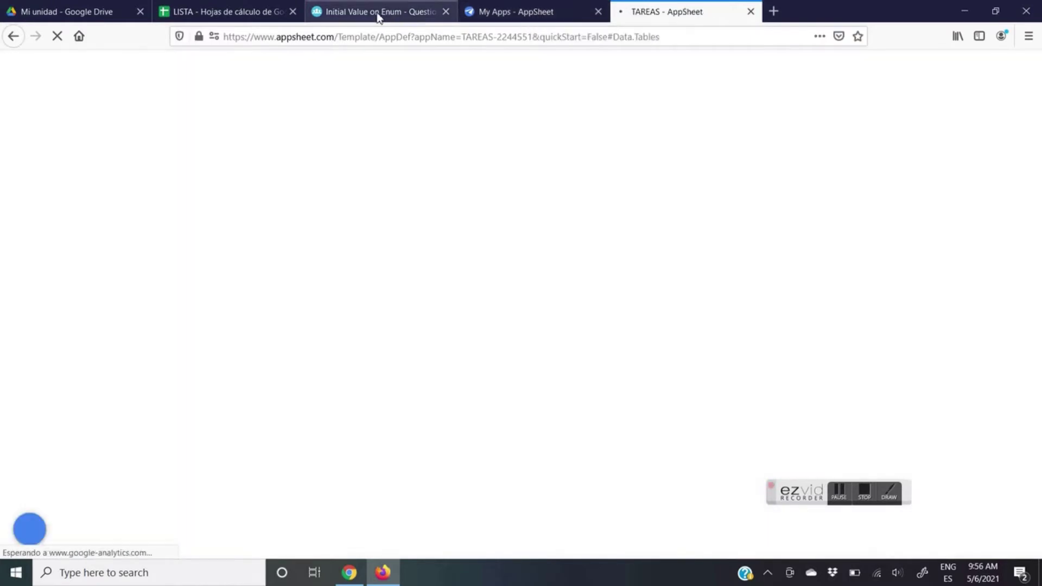
pyautogui.click(444, 12)
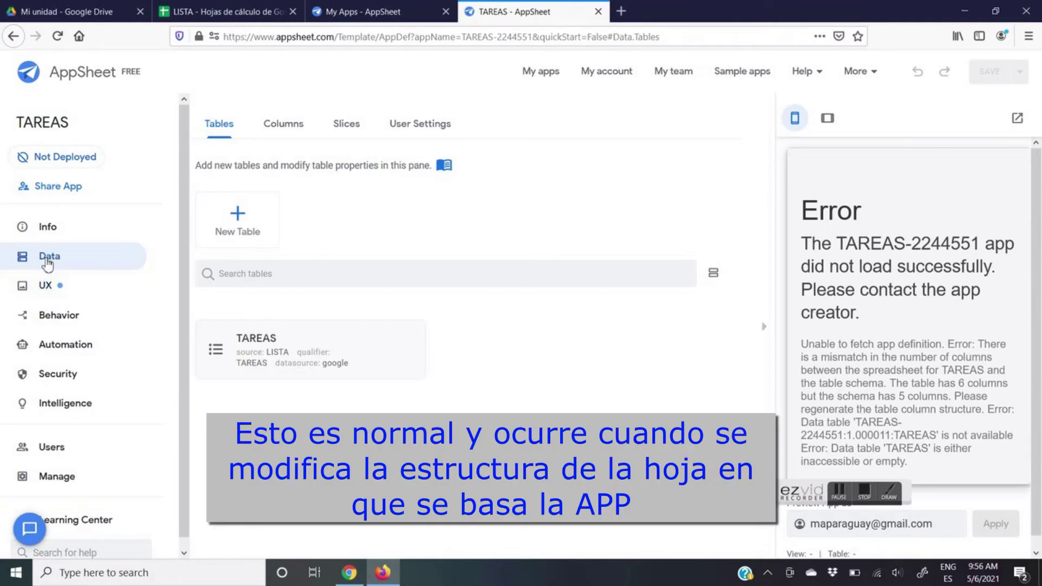
pyautogui.click(282, 360)
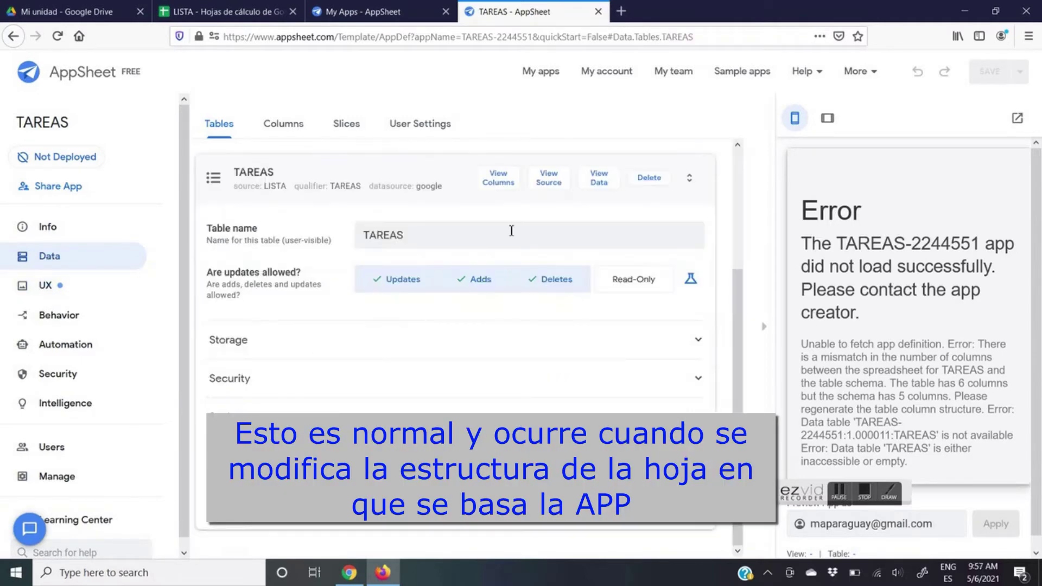
pyautogui.click(505, 187)
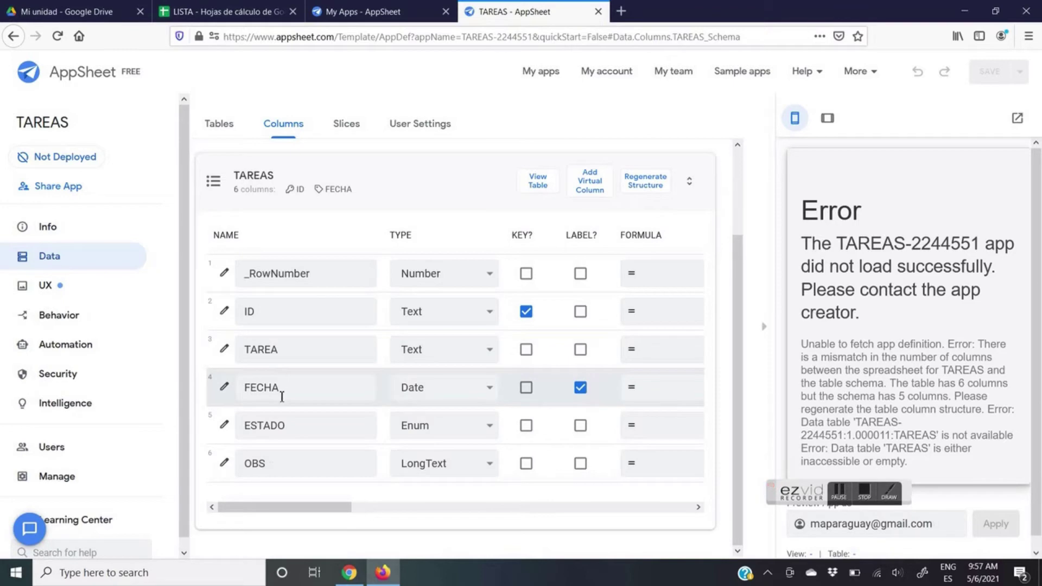
# Check the PRIORIDAD column in the LISTA spreadsheet, and regenerate the TAREAS table's column structure in AppSheet
pyautogui.click(228, 11)
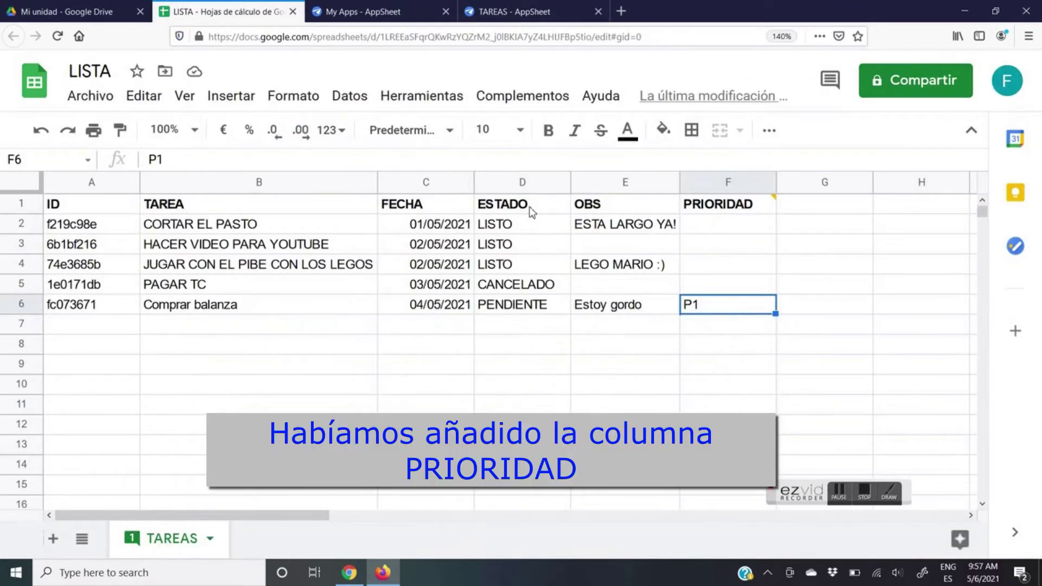
pyautogui.click(738, 209)
pyautogui.moveTo(719, 307); pyautogui.dragTo(722, 182)
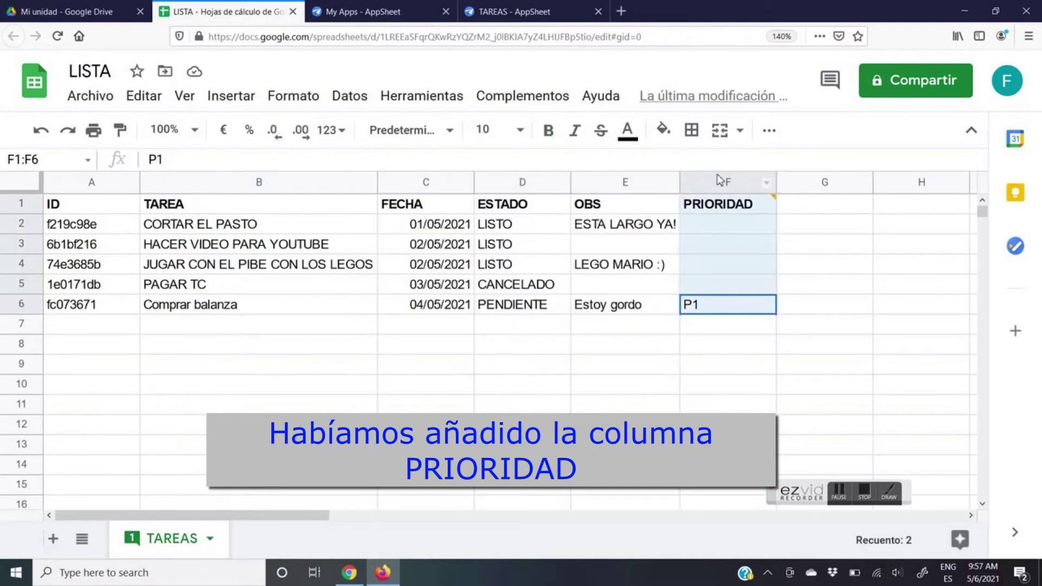
pyautogui.click(523, 11)
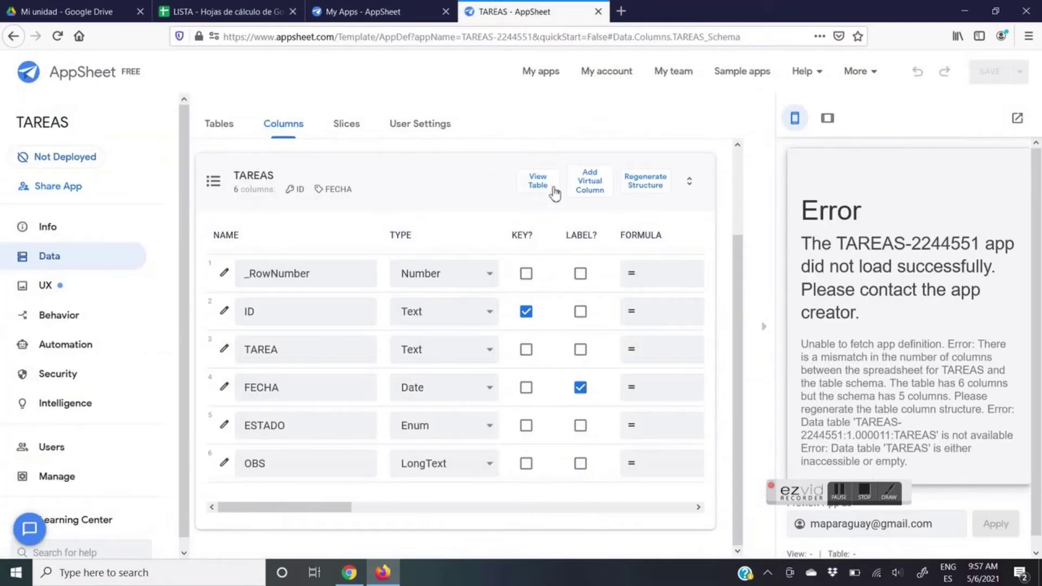
pyautogui.click(649, 187)
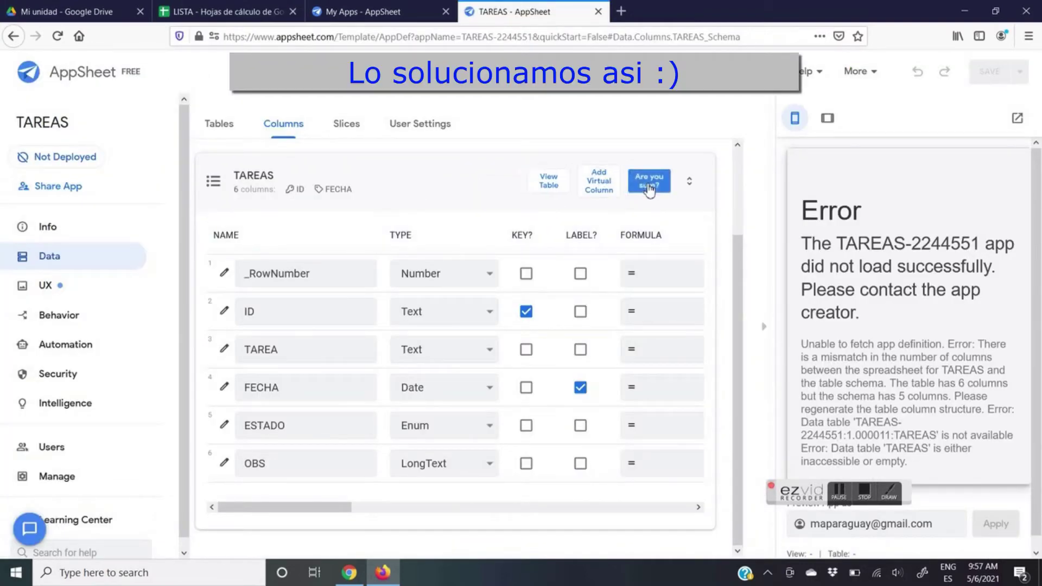
pyautogui.click(653, 181)
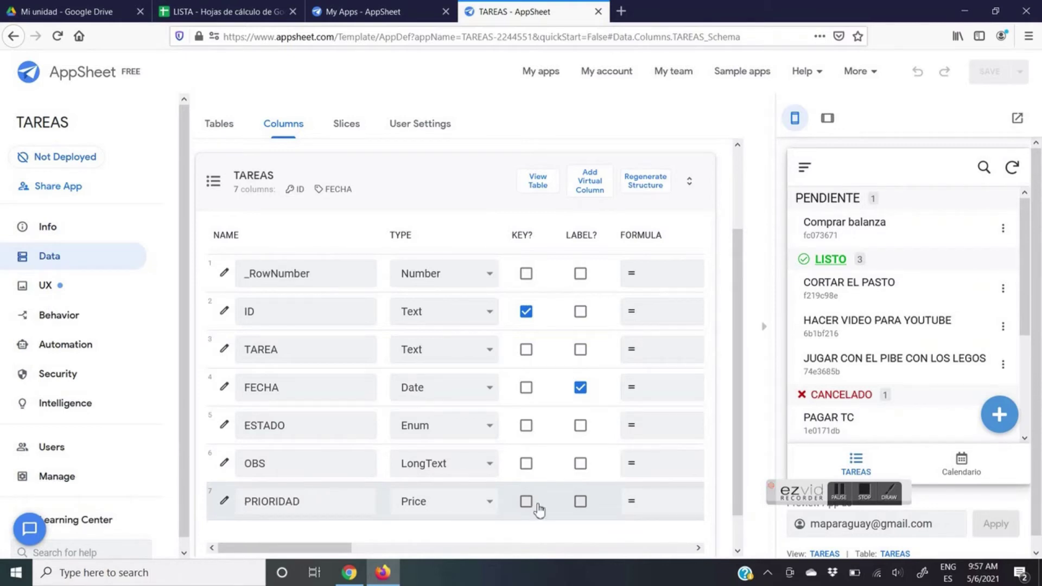
# Set the PRIORIDAD column's type to Enum with the values P1, P2 and P3
pyautogui.click(490, 501)
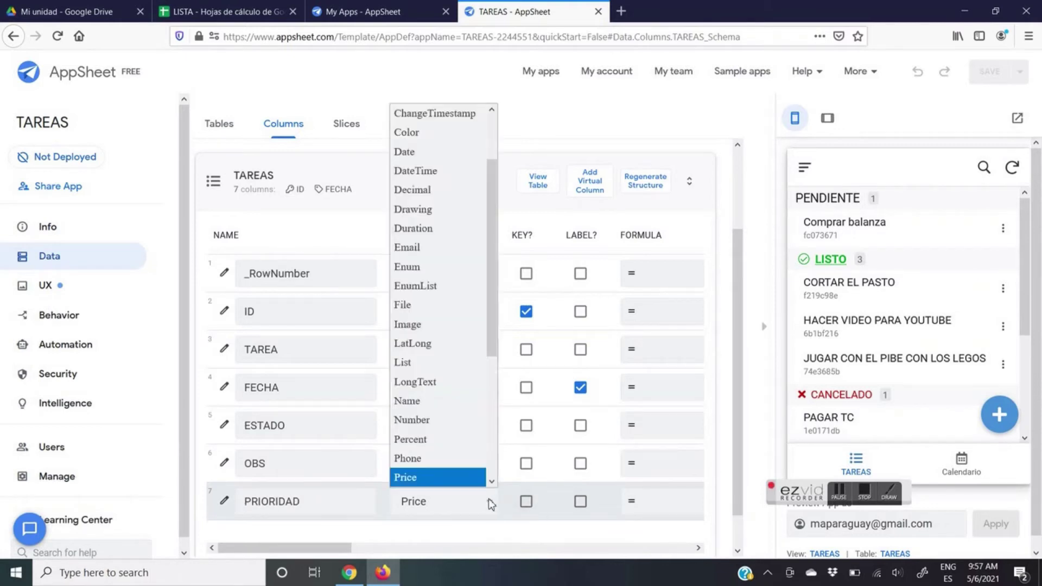
pyautogui.click(446, 267)
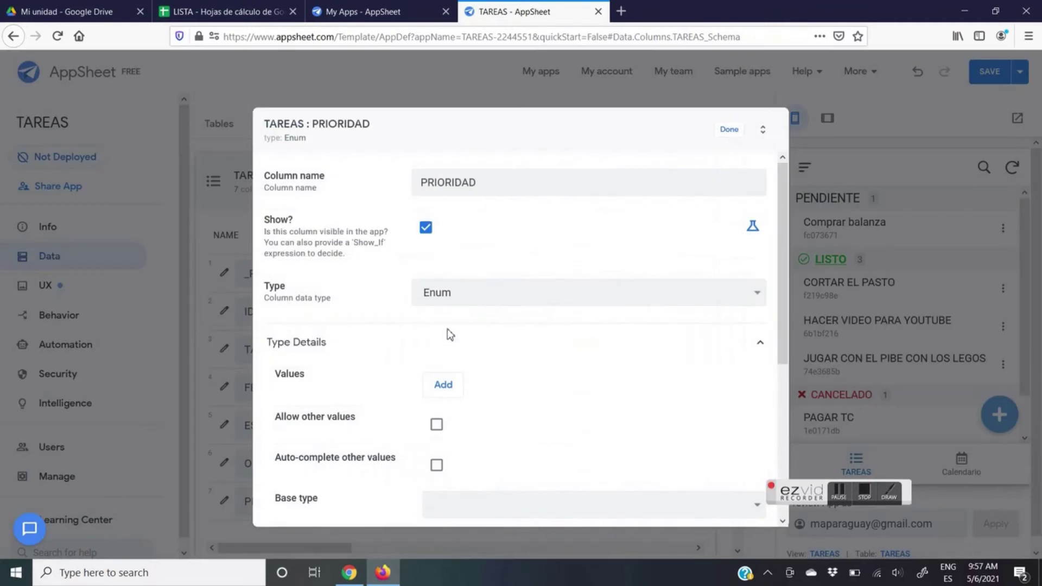
pyautogui.click(445, 385)
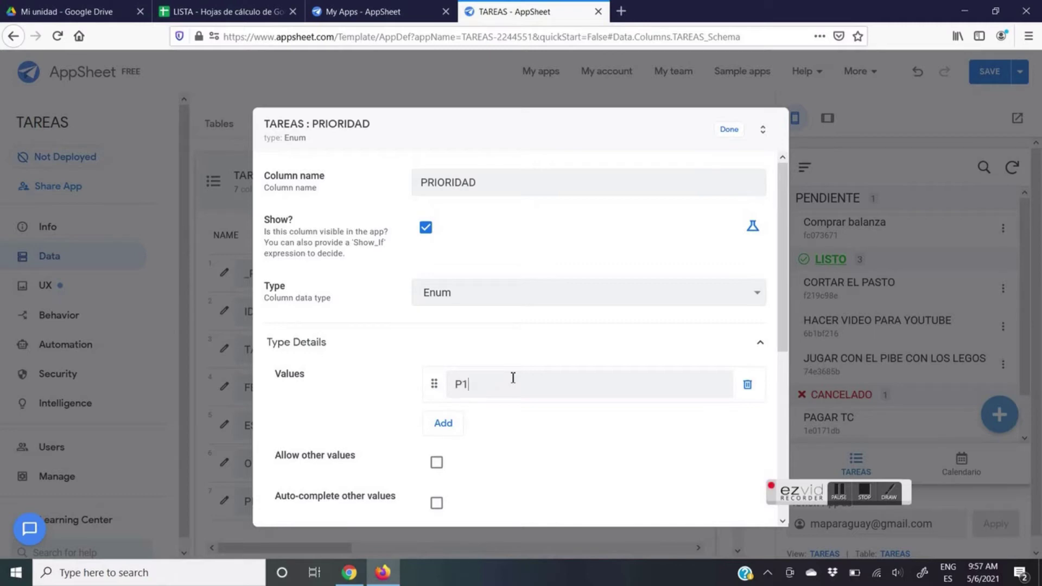
pyautogui.click(453, 427)
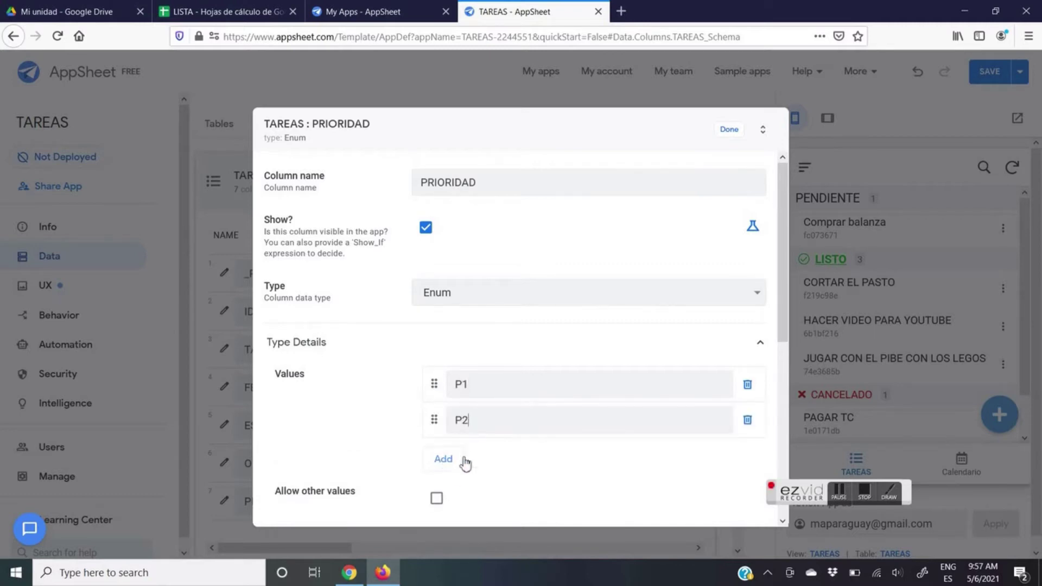
pyautogui.click(444, 459)
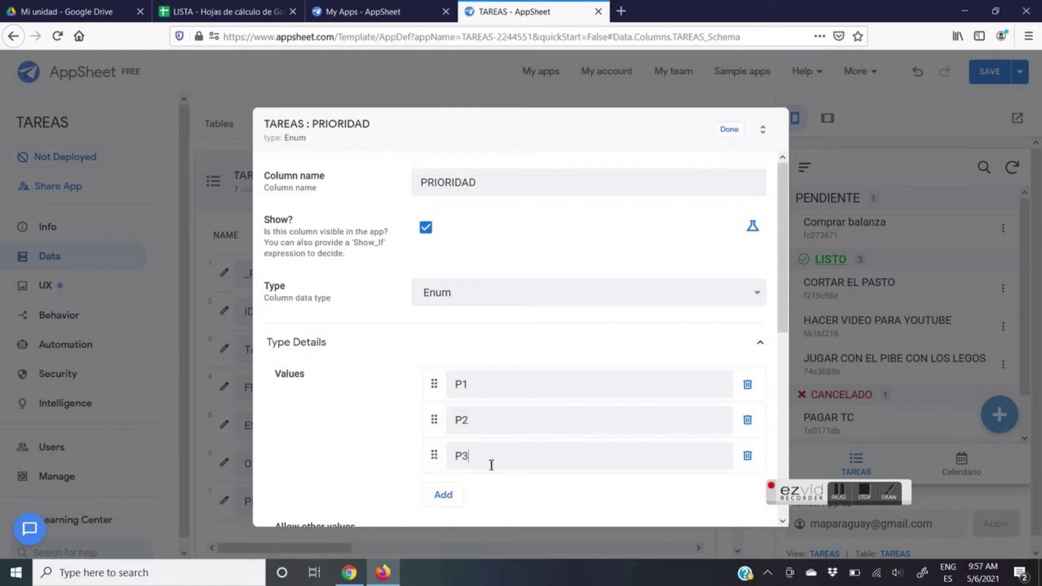
pyautogui.click(729, 129)
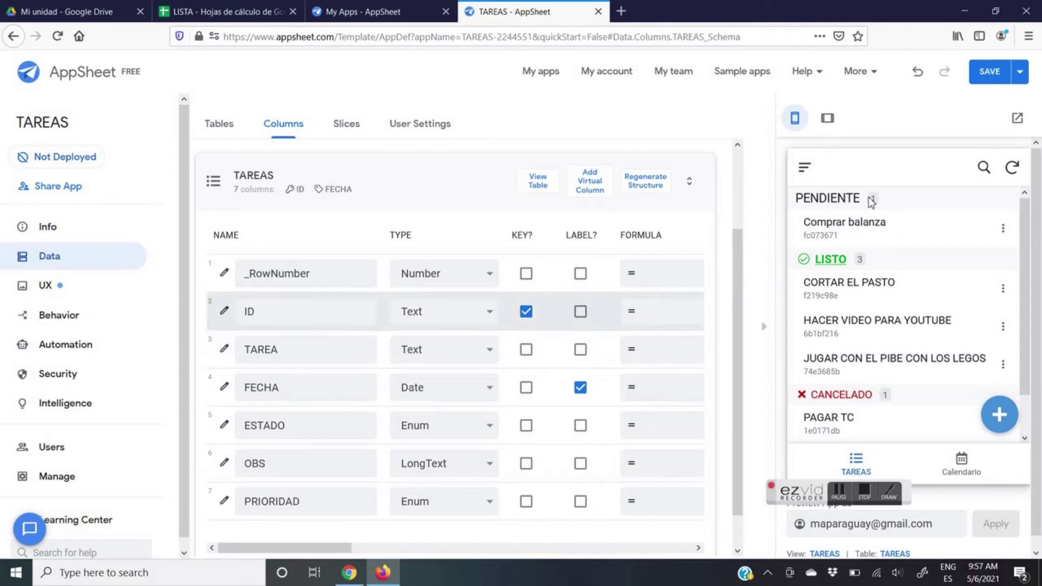
# Save the app and check the PRIORIDAD field in the Comprar balanza task's details in the app preview
pyautogui.click(985, 81)
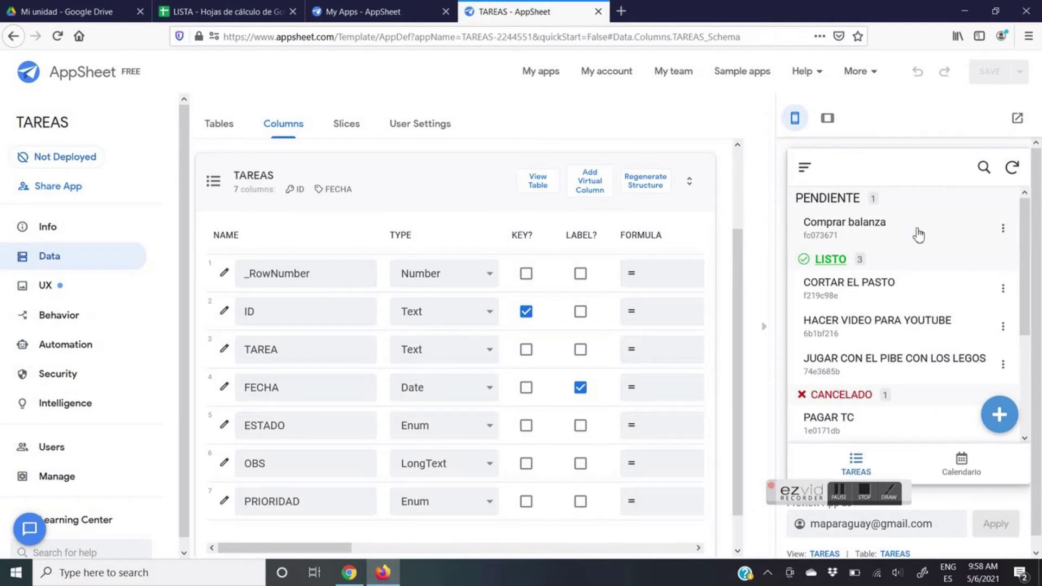
pyautogui.click(917, 233)
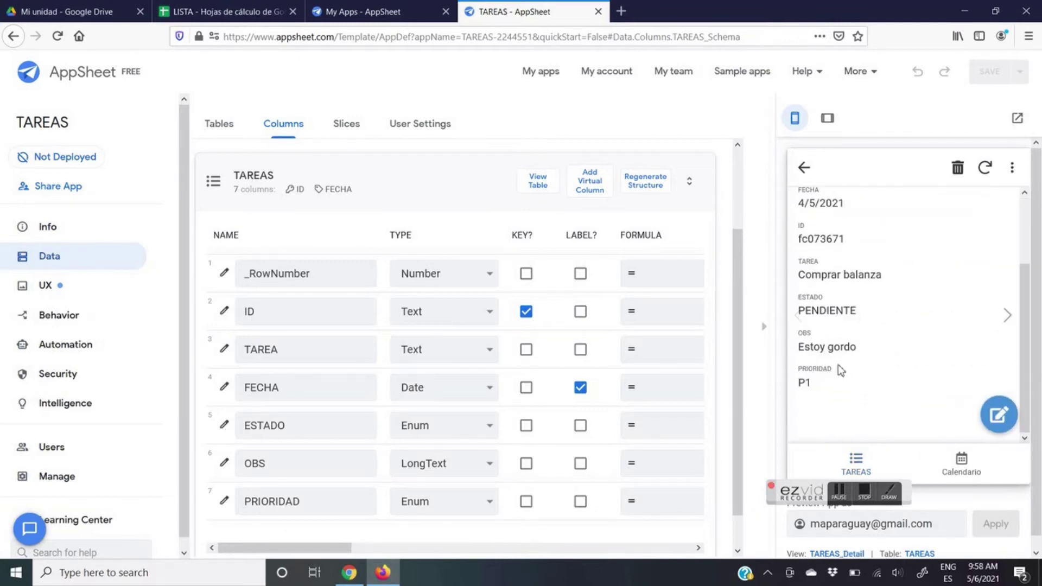
pyautogui.click(804, 168)
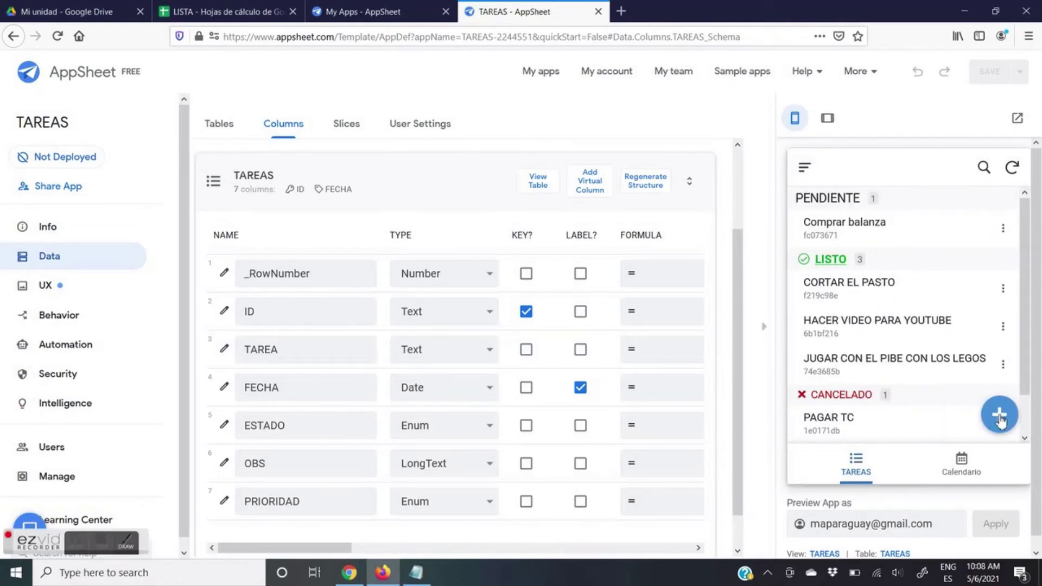
# In the app preview, start a new task with TAREA "VER ARSENAL-VILLARREAL" and FECHA 06/05/2021
pyautogui.click(1000, 418)
pyautogui.click(851, 325)
pyautogui.write('VER')
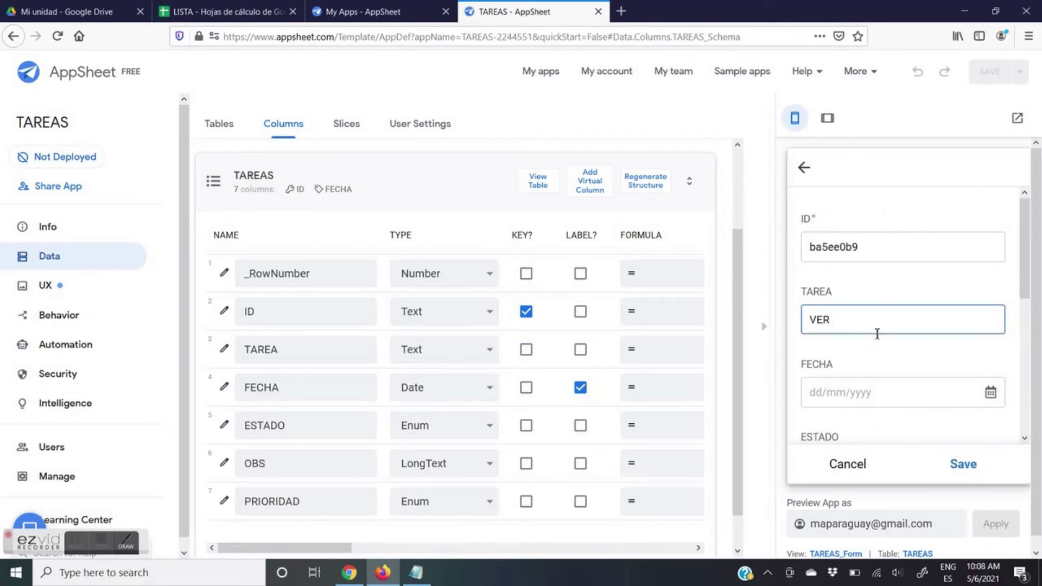
pyautogui.write(' ARSENAL-VILLARREAL')
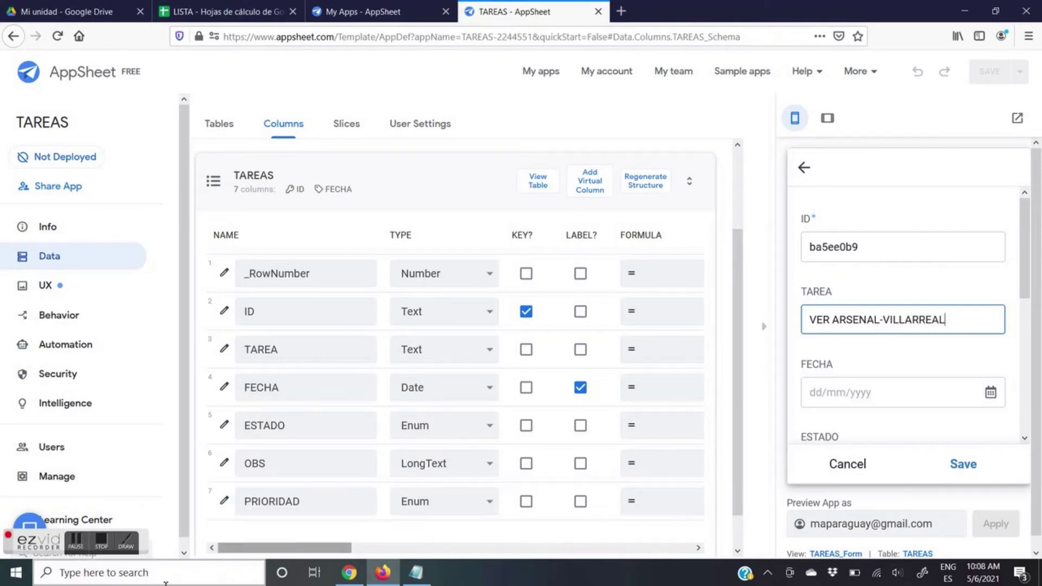
pyautogui.click(817, 396)
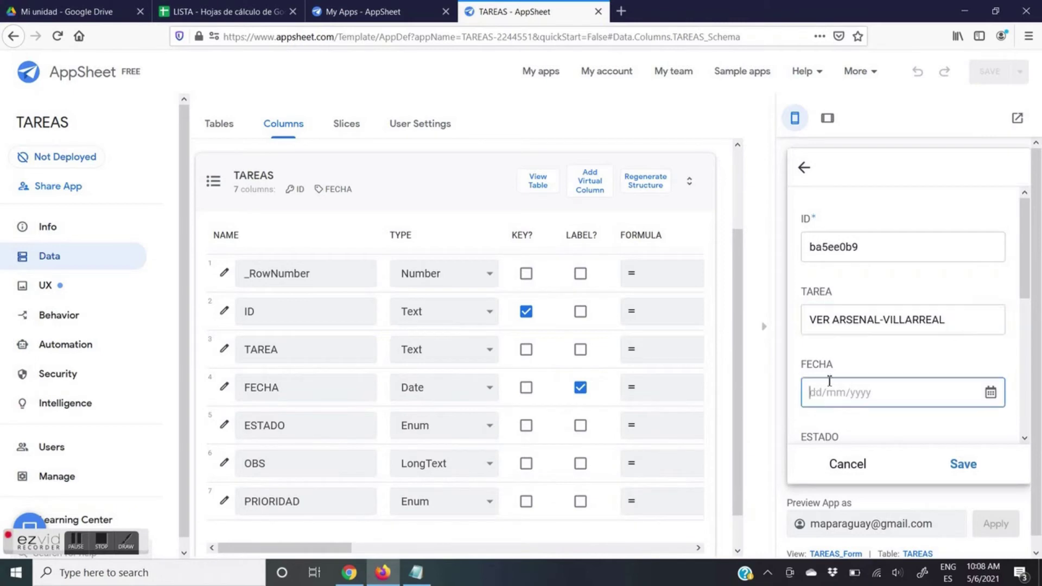
pyautogui.write('06/05/2021')
# Set the new task's ESTADO to PENDIENTE, its priority to P1 and its OBS to "EUROPA LEAGUE ;)", and save it
pyautogui.scroll(-4, 836, 390)
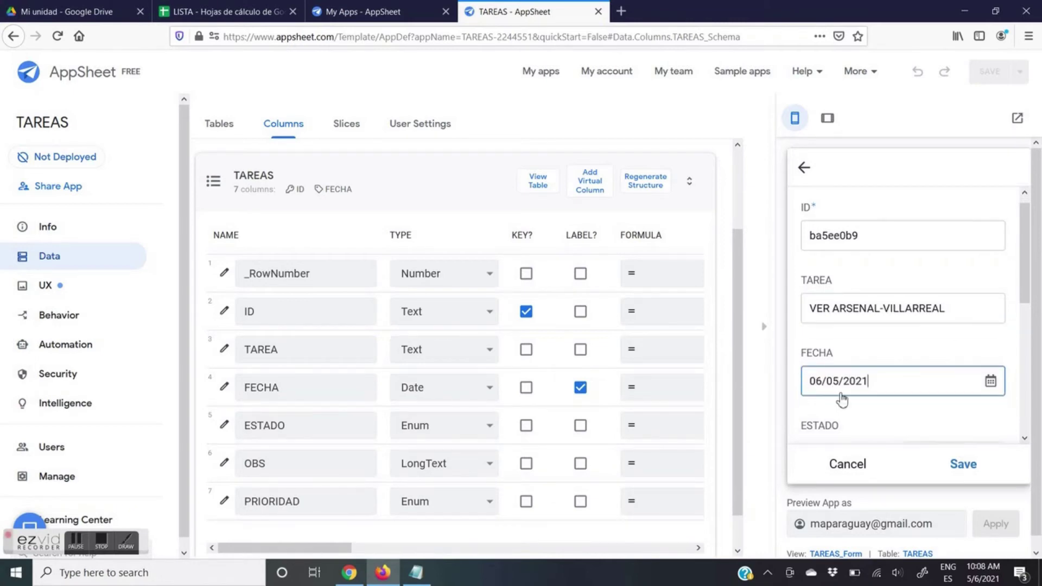
pyautogui.click(842, 271)
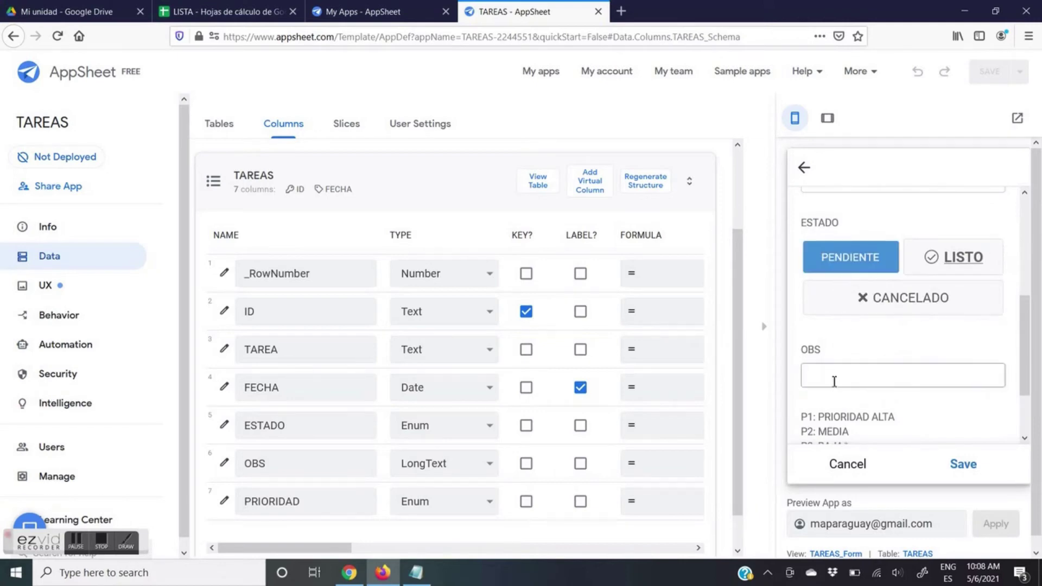
pyautogui.scroll(-2, 836, 376)
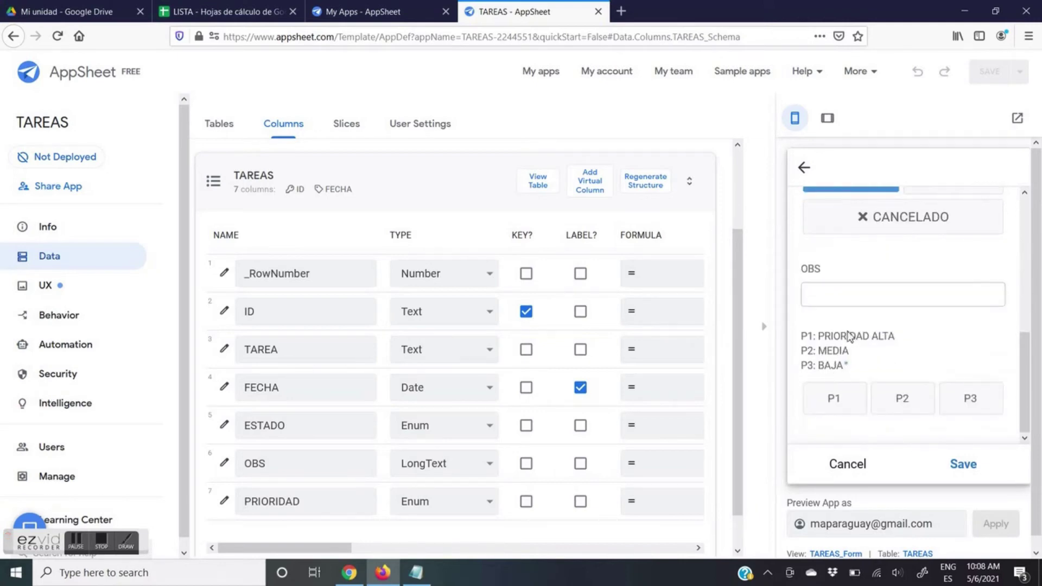
pyautogui.click(835, 400)
pyautogui.click(831, 301)
pyautogui.write('EUROPA LEAGUE ;)')
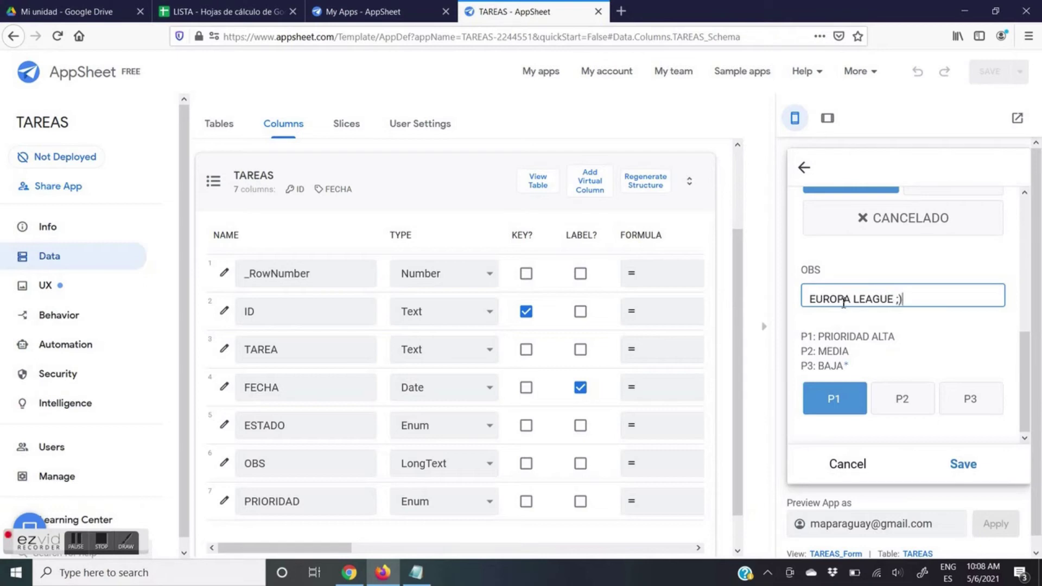
pyautogui.click(968, 466)
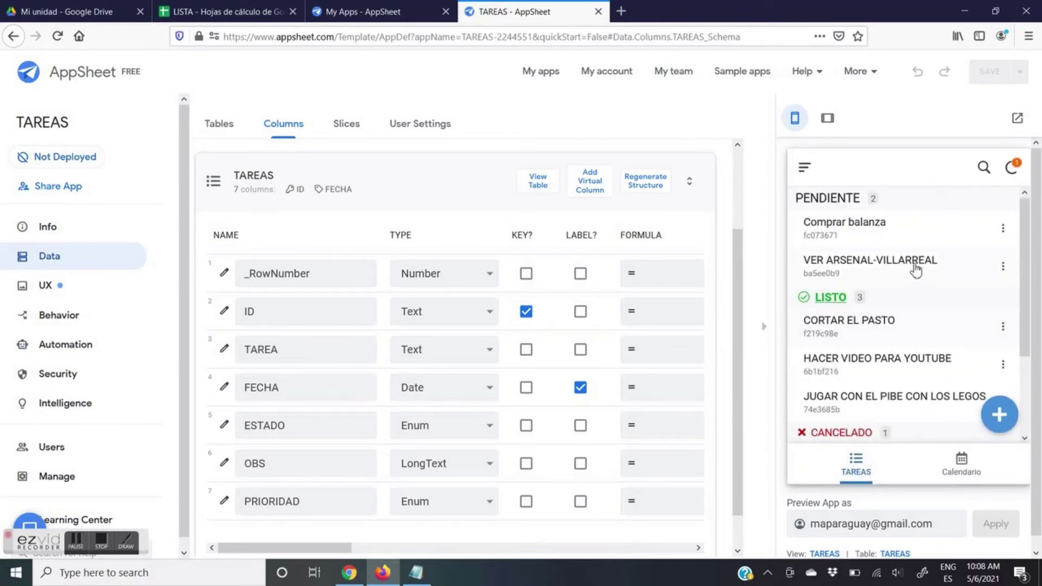
# In the app preview, start a new task with TAREA "HACER EJERCICIOS" and FECHA 07/05/2021
pyautogui.click(999, 414)
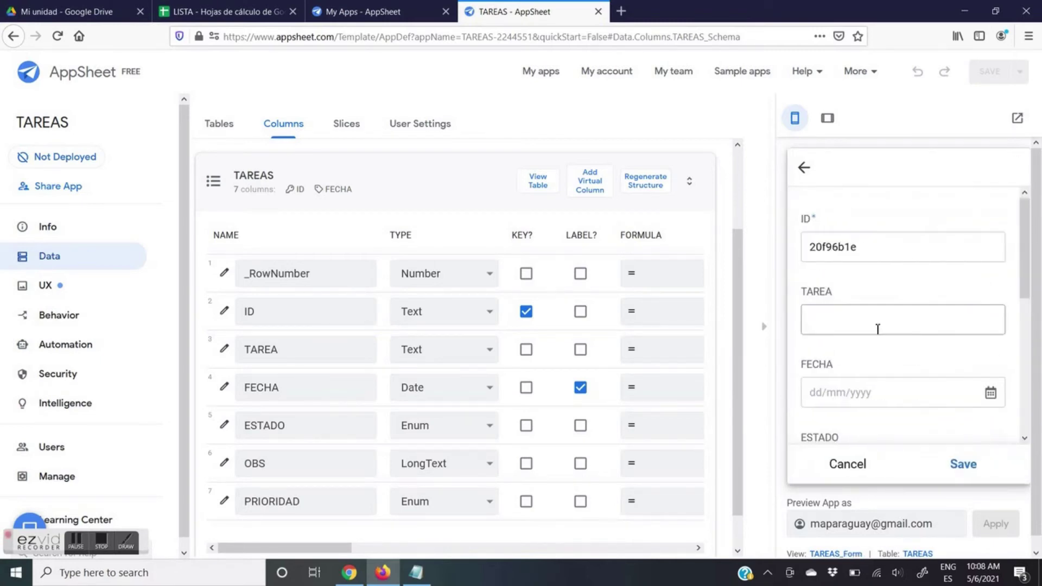
pyautogui.click(855, 325)
pyautogui.write('HACER')
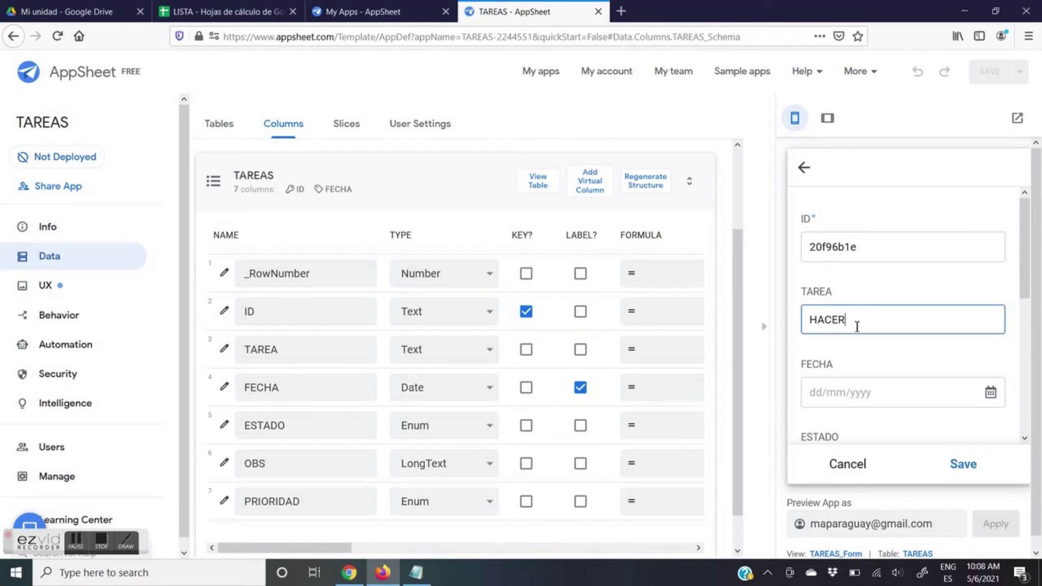
pyautogui.write(' EJERCICIOS')
pyautogui.click(816, 392)
pyautogui.write('06/05/2021')
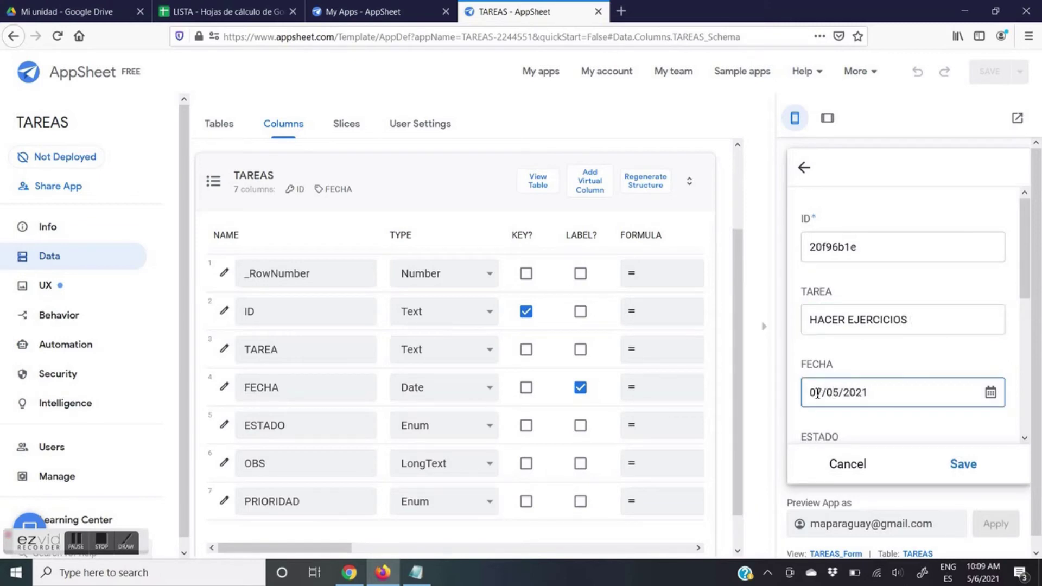
# Set the HACER EJERCICIOS task's ESTADO to PENDIENTE, its priority to P3 and its OBS to ":)", and save it
pyautogui.scroll(-3, 817, 393)
pyautogui.click(844, 345)
pyautogui.scroll(-1, 814, 367)
pyautogui.scroll(-2, 814, 366)
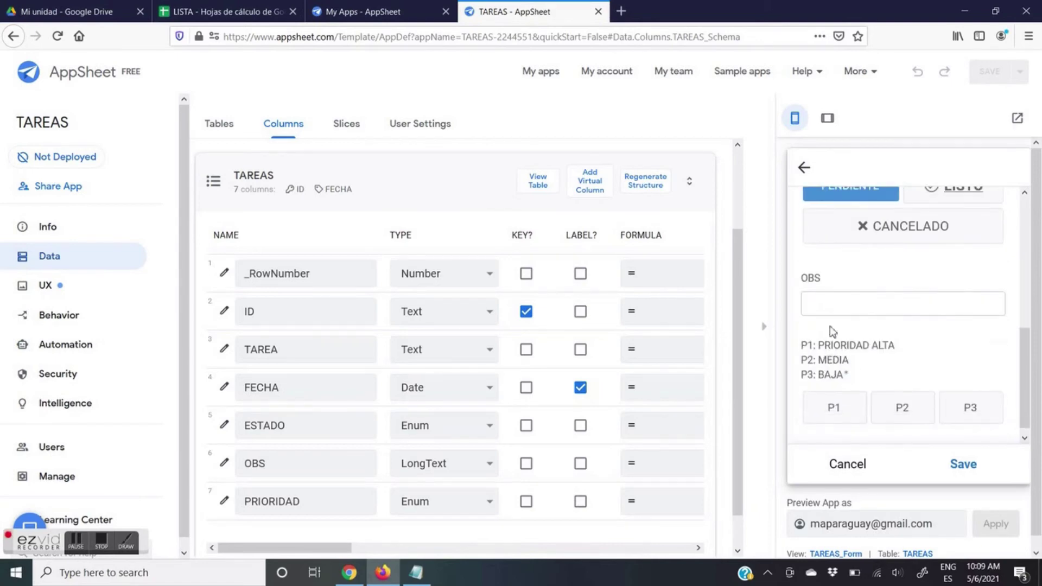
pyautogui.click(956, 412)
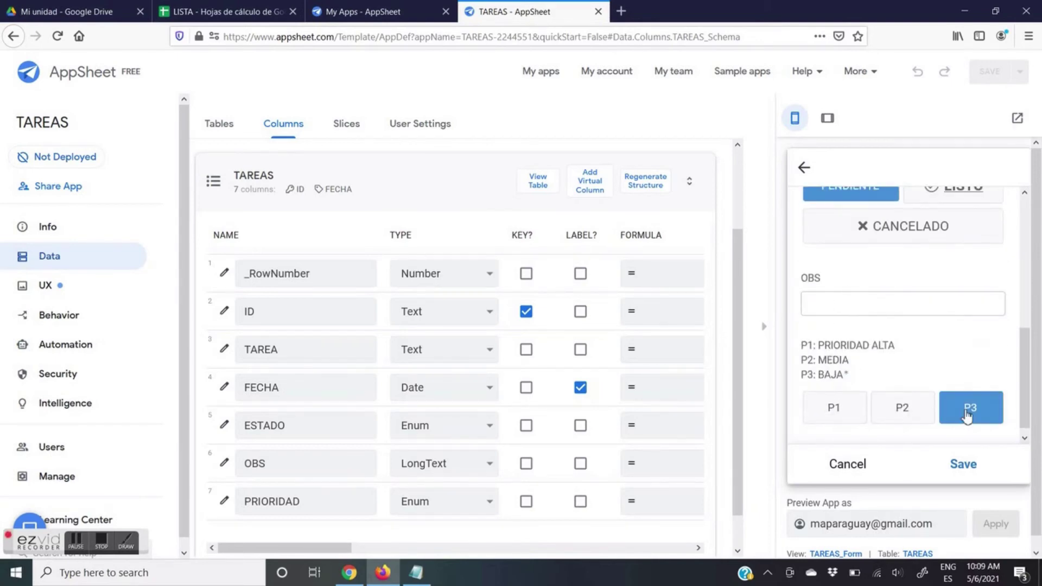
pyautogui.click(867, 298)
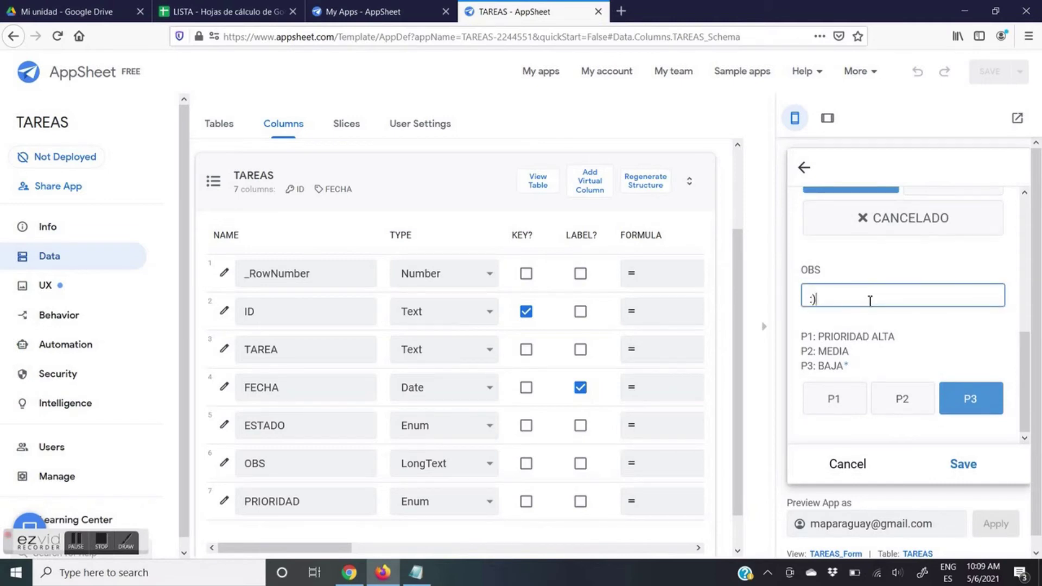
pyautogui.click(970, 456)
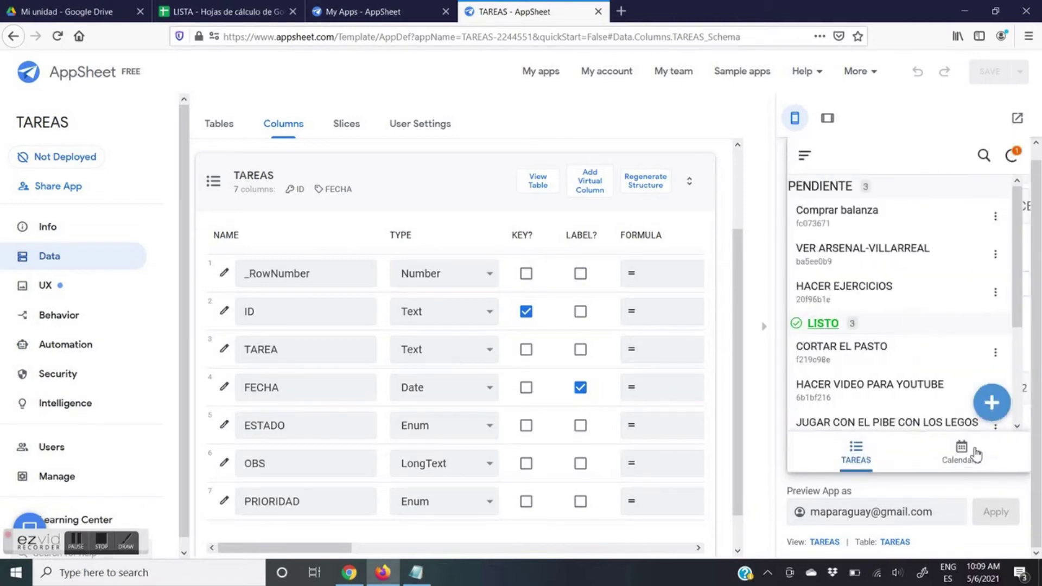
# Start another task in the app preview with TAREA "REUNION ZOOM" and FECHA 08/05/2021
pyautogui.click(1000, 404)
pyautogui.click(850, 314)
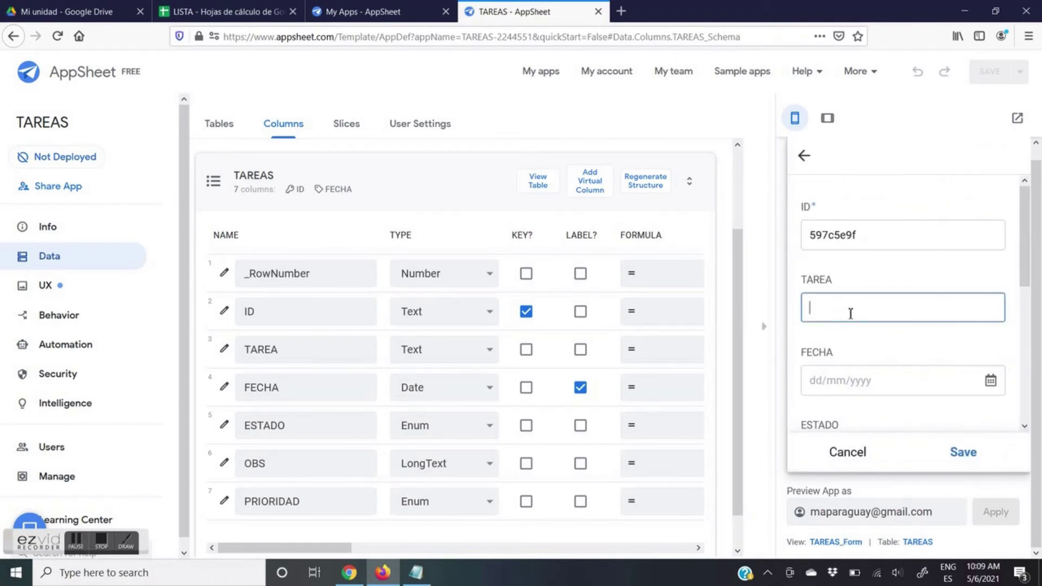
pyautogui.write('REUNION ZOOM')
pyautogui.click(832, 386)
pyautogui.write('0')
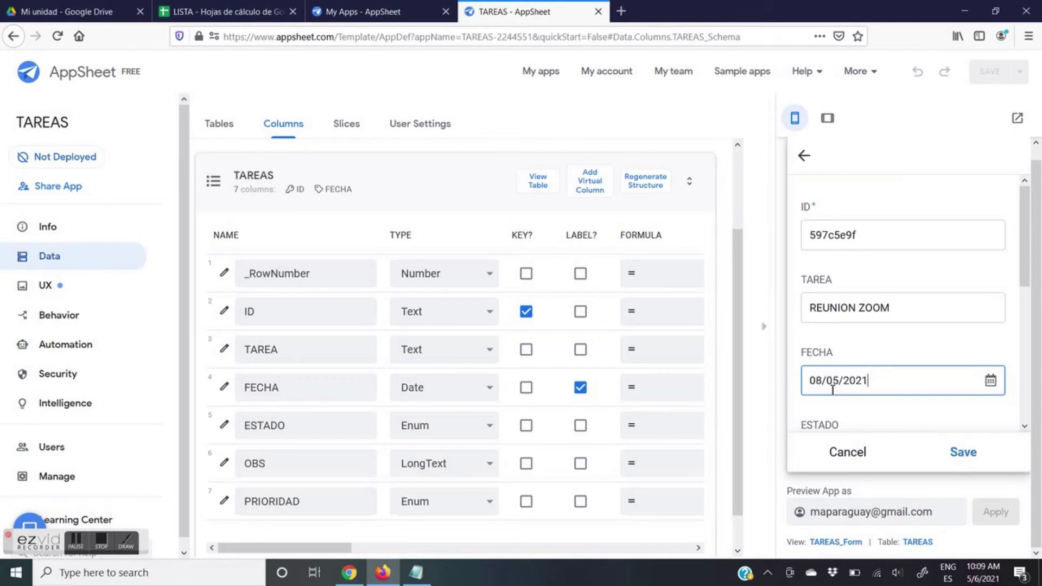
pyautogui.write('8/05/2021')
# Set the REUNION ZOOM task's ESTADO to PENDIENTE and its priority to P2, and save it
pyautogui.scroll(-3, 849, 389)
pyautogui.click(857, 322)
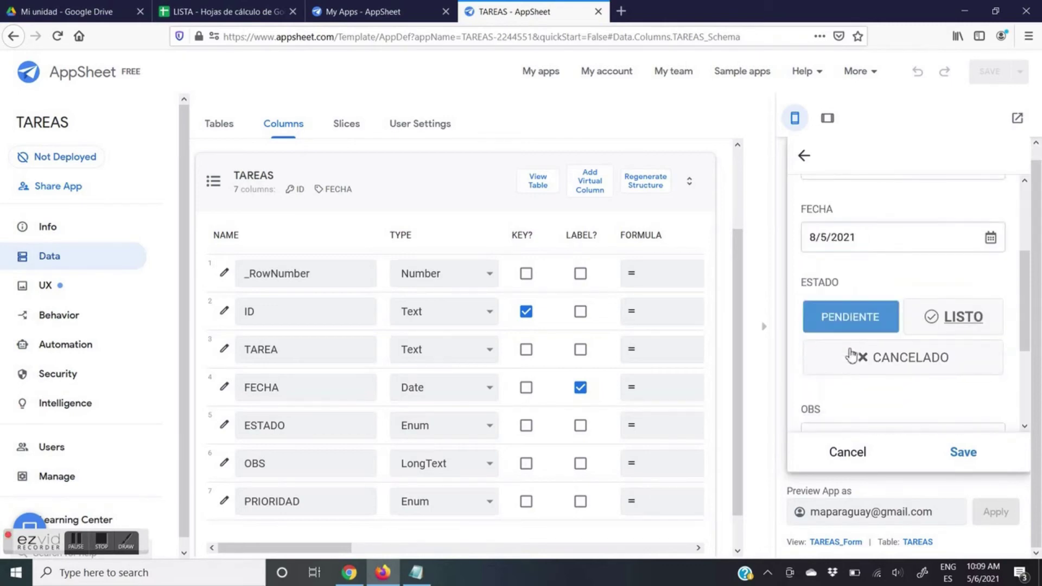
pyautogui.scroll(-3, 861, 356)
pyautogui.click(917, 399)
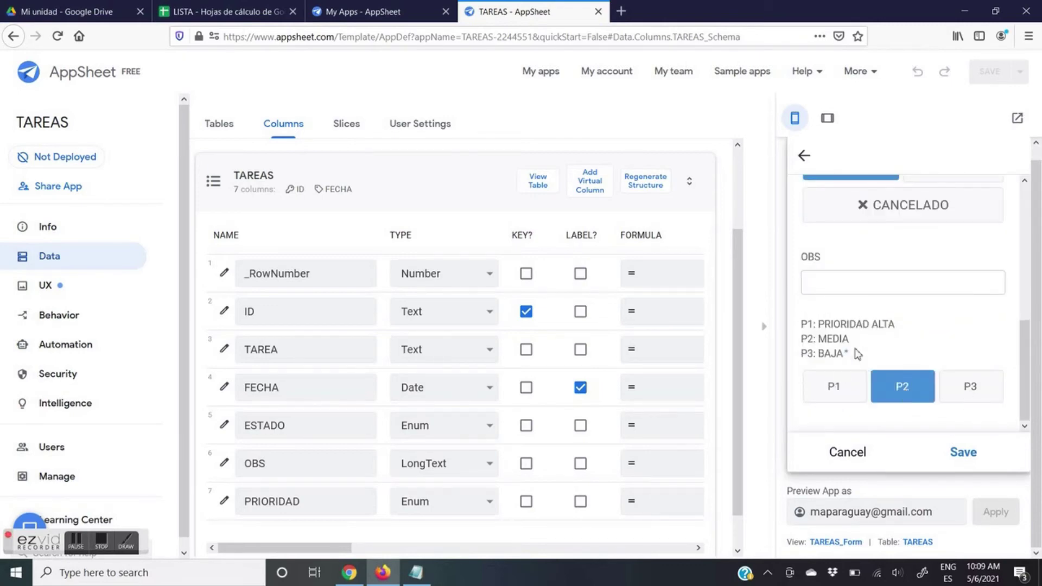
pyautogui.click(963, 453)
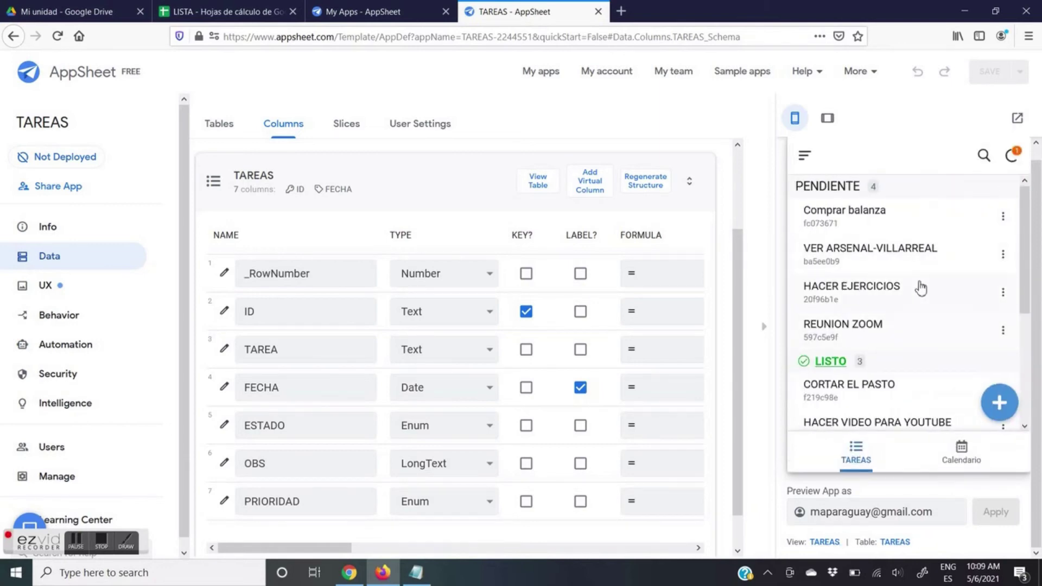
# Check the PRIORIDAD field in the HACER EJERCICIOS task's details, and look through the task list in the app preview
pyautogui.click(921, 287)
pyautogui.scroll(-2, 910, 310)
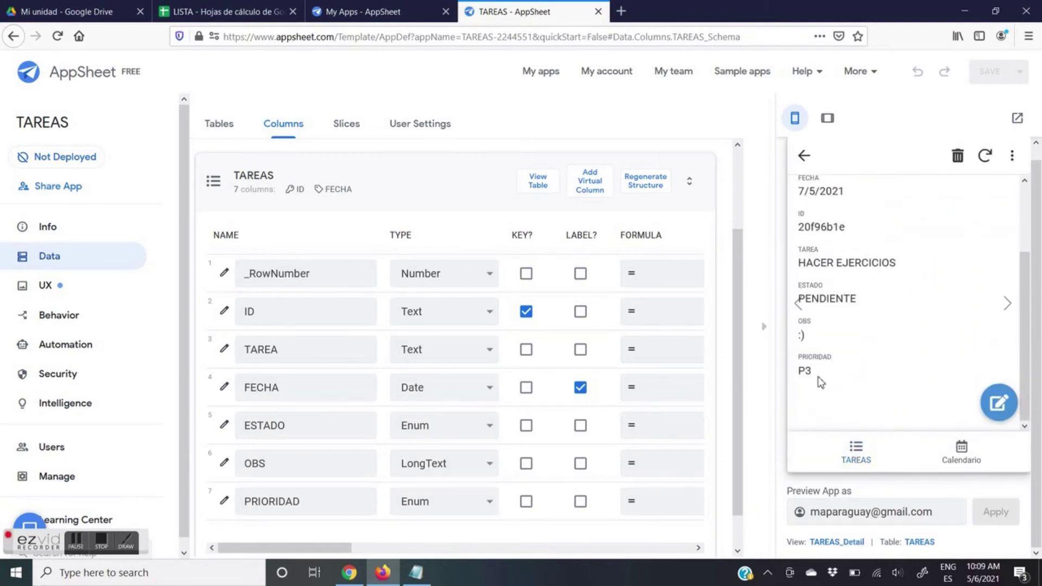
pyautogui.click(804, 156)
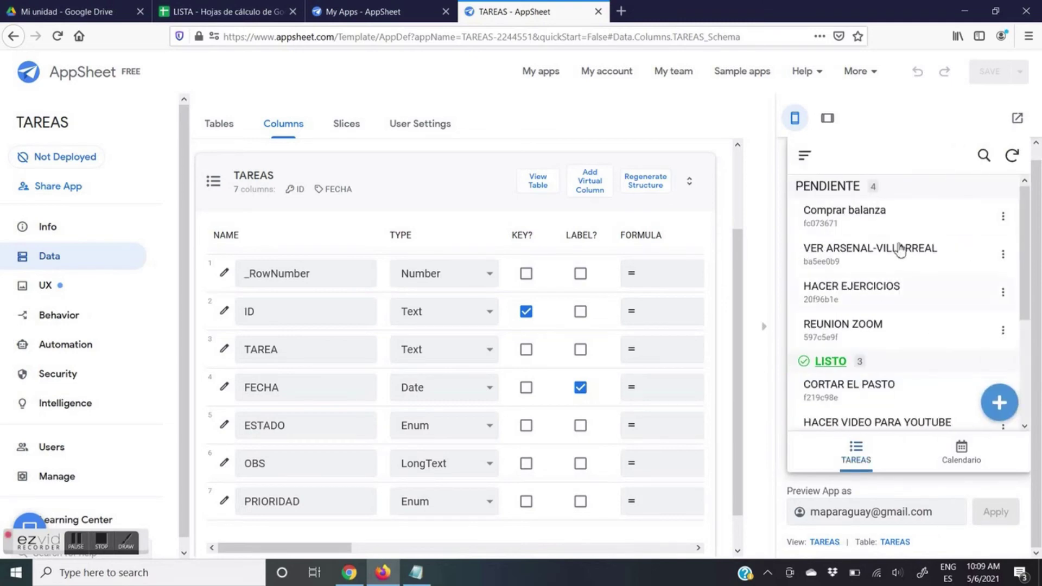
pyautogui.scroll(-3, 884, 272)
pyautogui.scroll(3, 886, 297)
# Create a new slice of the TAREAS table and name it PENDIENTES
pyautogui.click(47, 286)
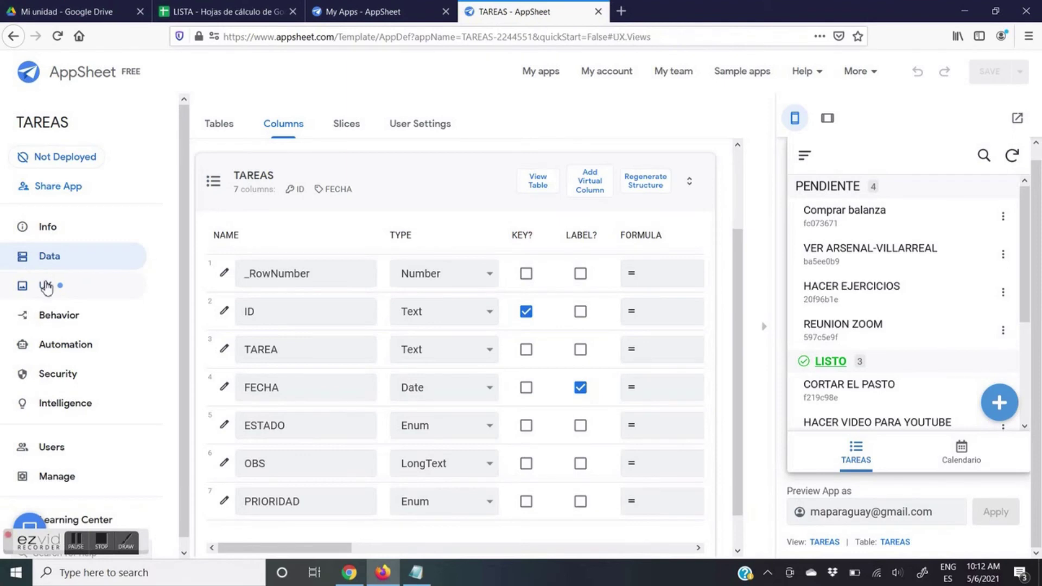
pyautogui.click(57, 263)
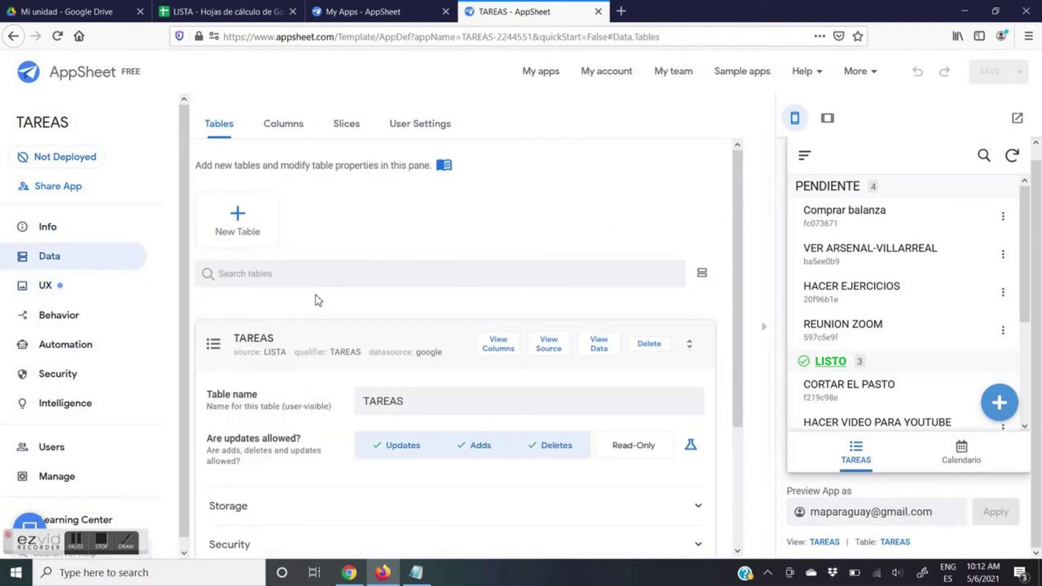
pyautogui.click(345, 340)
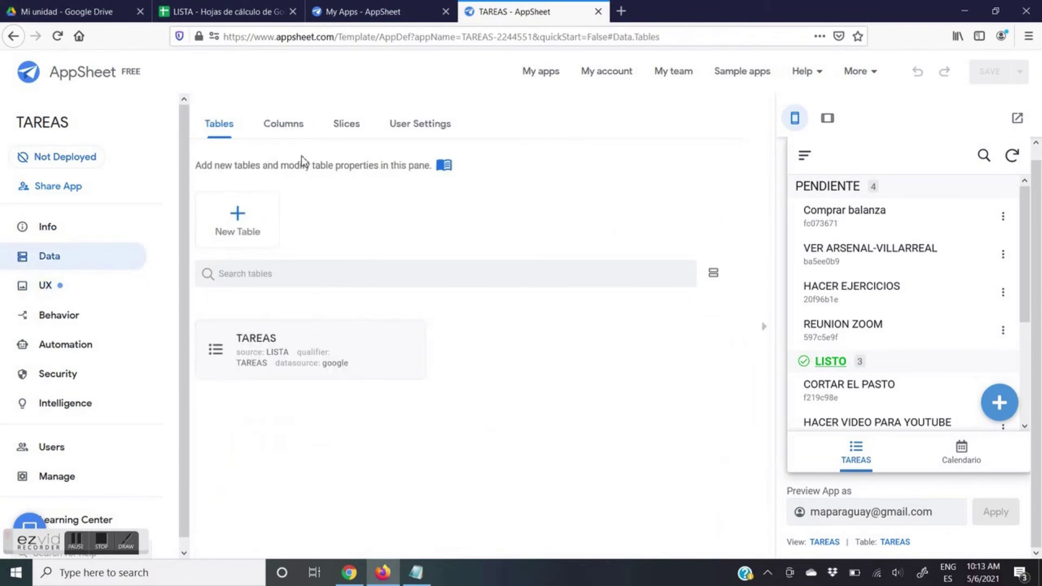
pyautogui.click(350, 125)
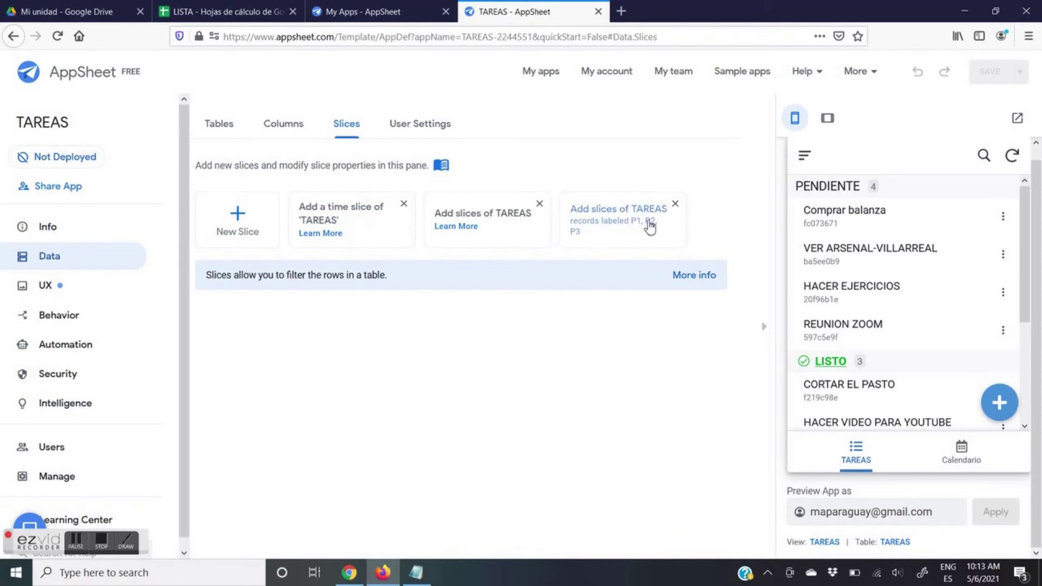
pyautogui.click(242, 222)
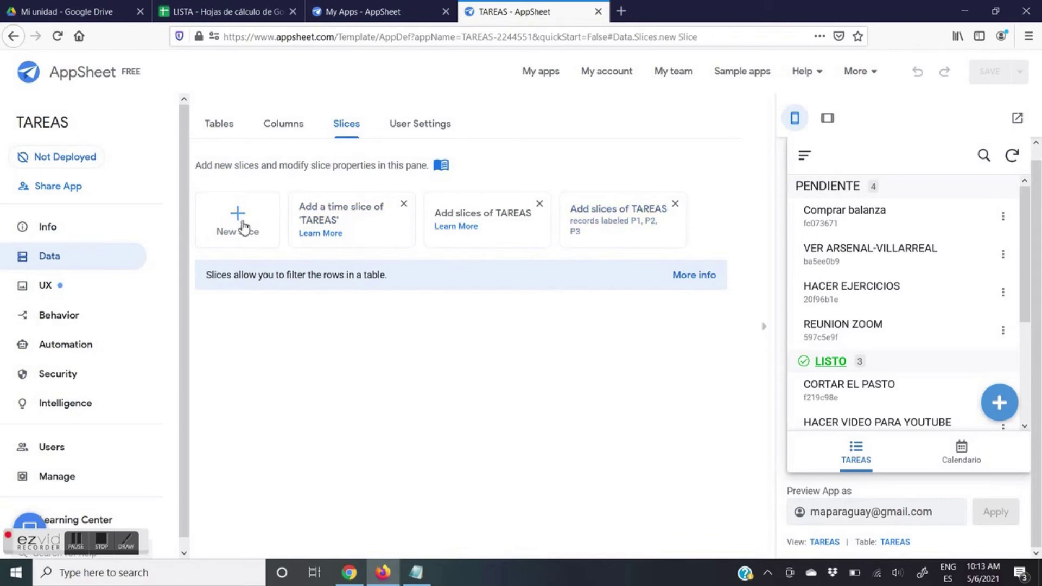
pyautogui.moveTo(433, 225); pyautogui.dragTo(346, 222)
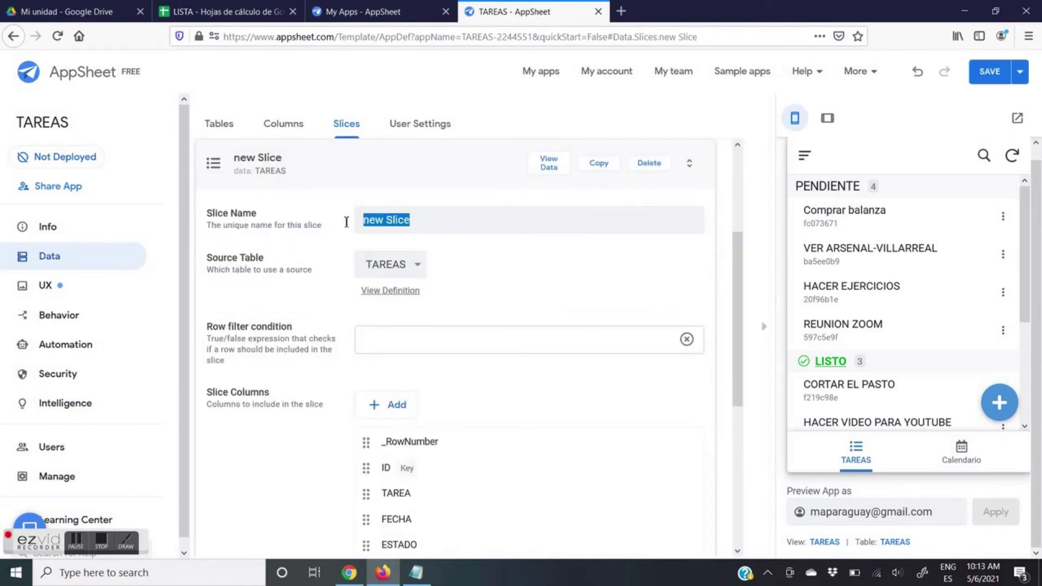
pyautogui.write('p')
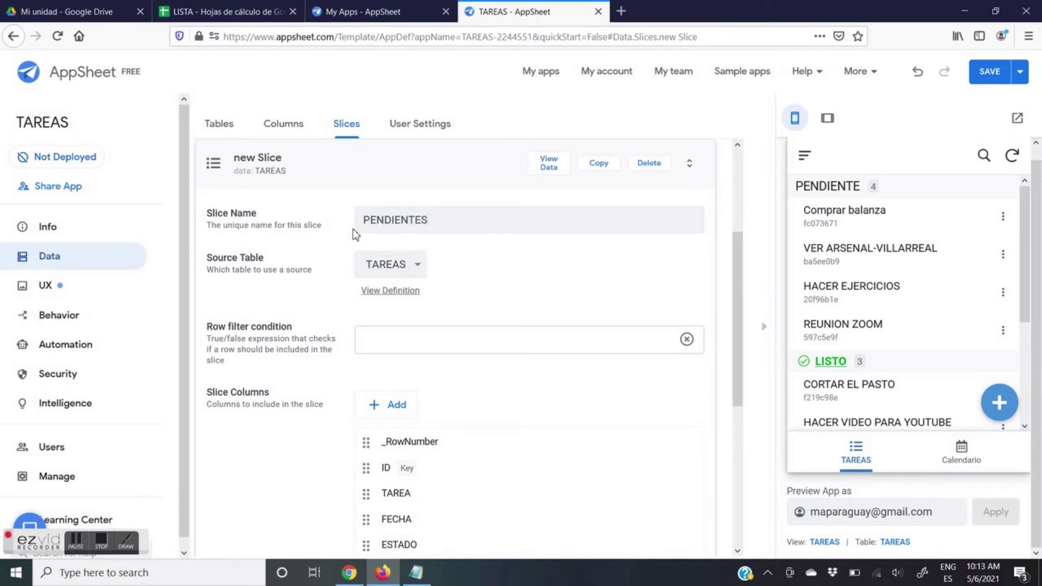
pyautogui.moveTo(454, 220); pyautogui.dragTo(344, 223)
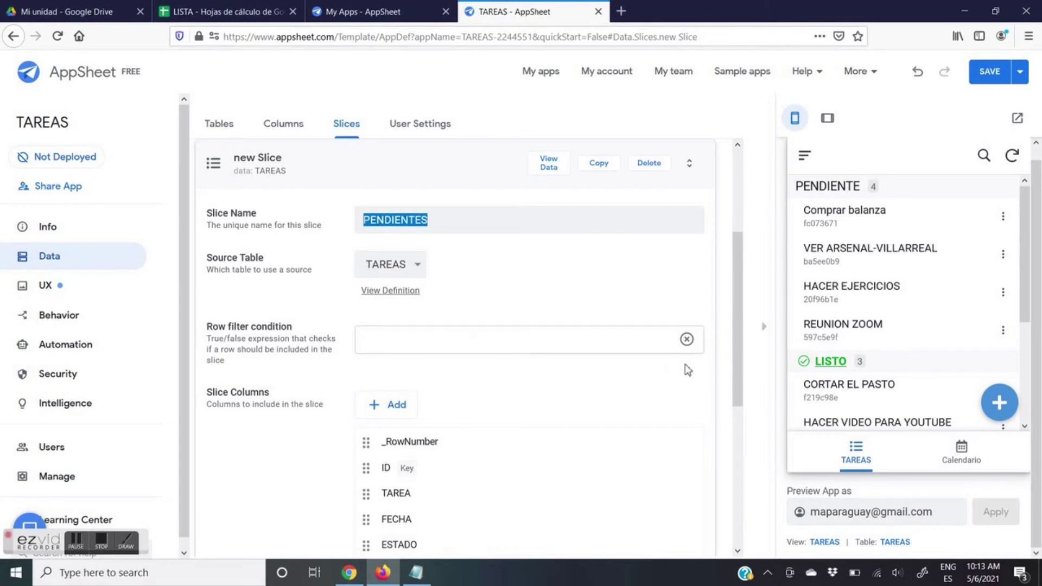
# Set the PENDIENTES slice's row filter condition to the suggested expression [ESTADO] = "PENDIENTE"
pyautogui.click(512, 347)
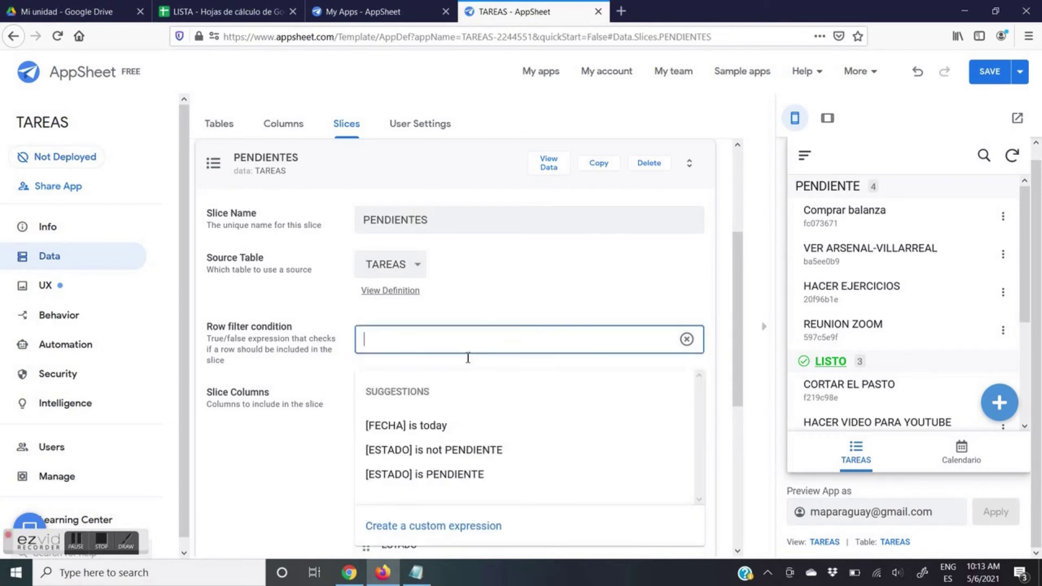
pyautogui.click(466, 476)
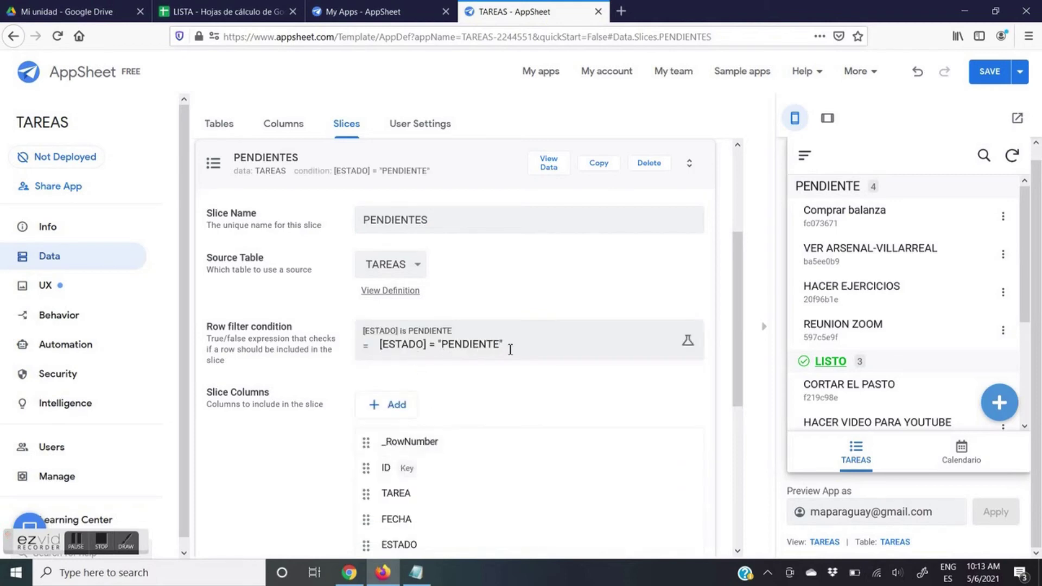
pyautogui.moveTo(494, 349); pyautogui.dragTo(383, 346)
pyautogui.click(601, 343)
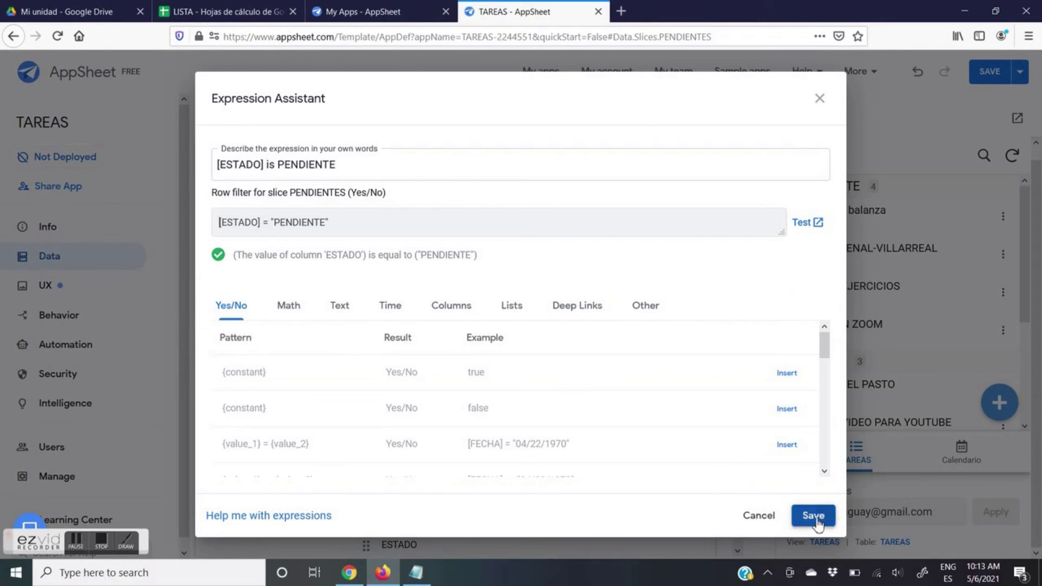
pyautogui.click(814, 518)
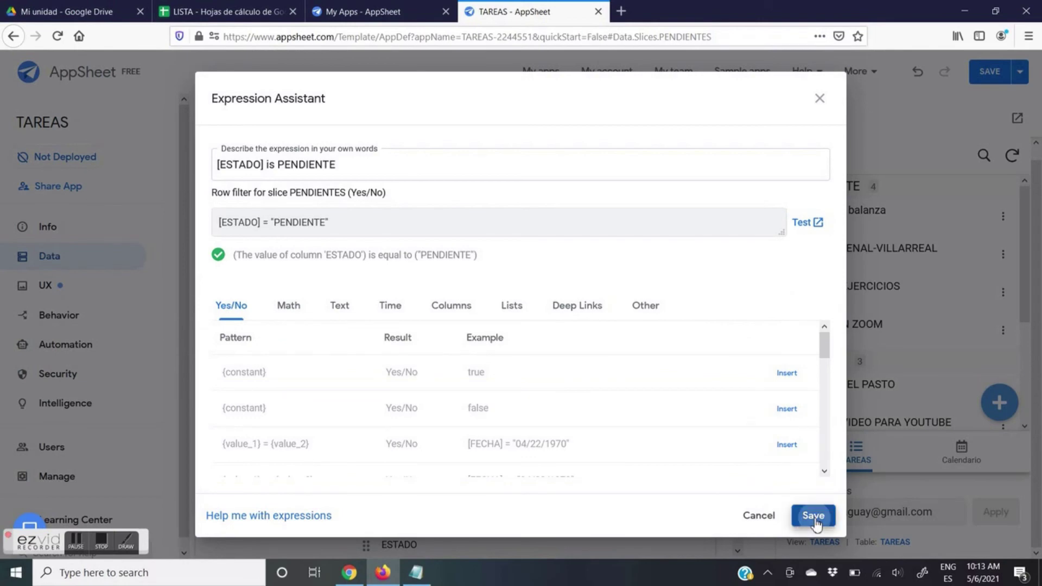
# Review the PENDIENTES slice's columns, actions and update mode, and save the app
pyautogui.scroll(-5, 662, 442)
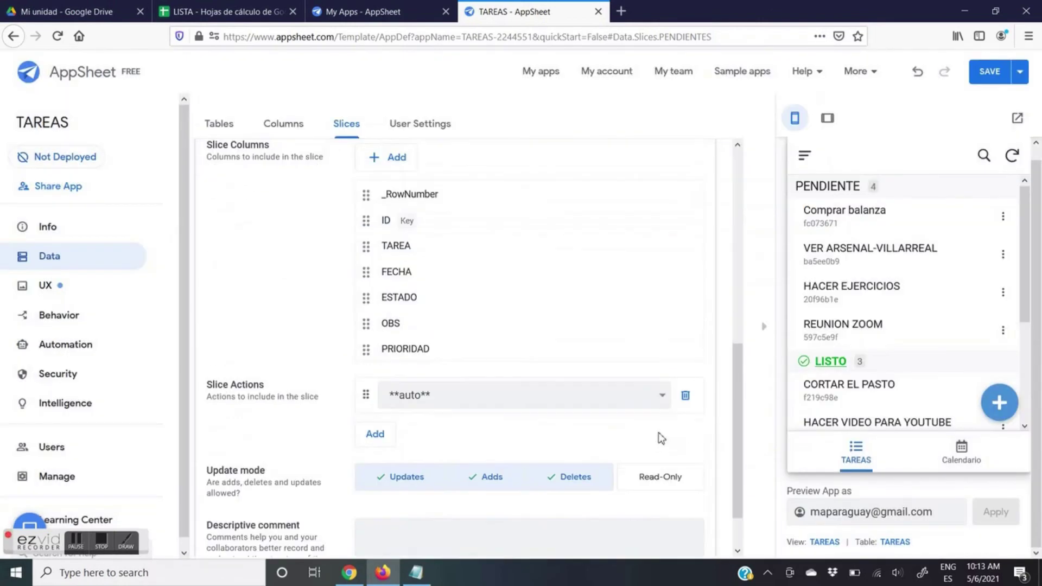
pyautogui.scroll(4, 661, 437)
pyautogui.scroll(-3, 661, 437)
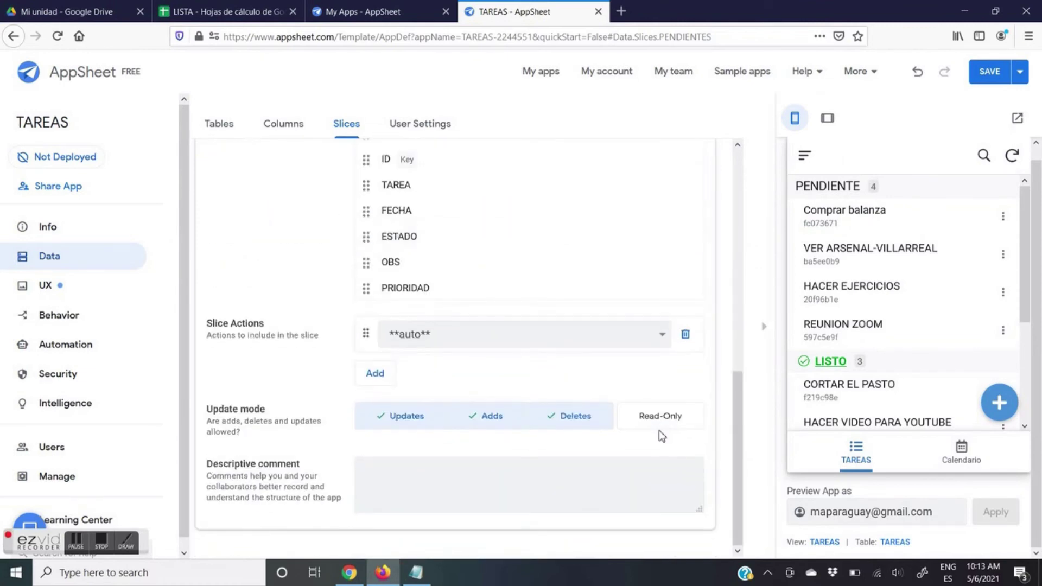
pyautogui.scroll(6, 661, 439)
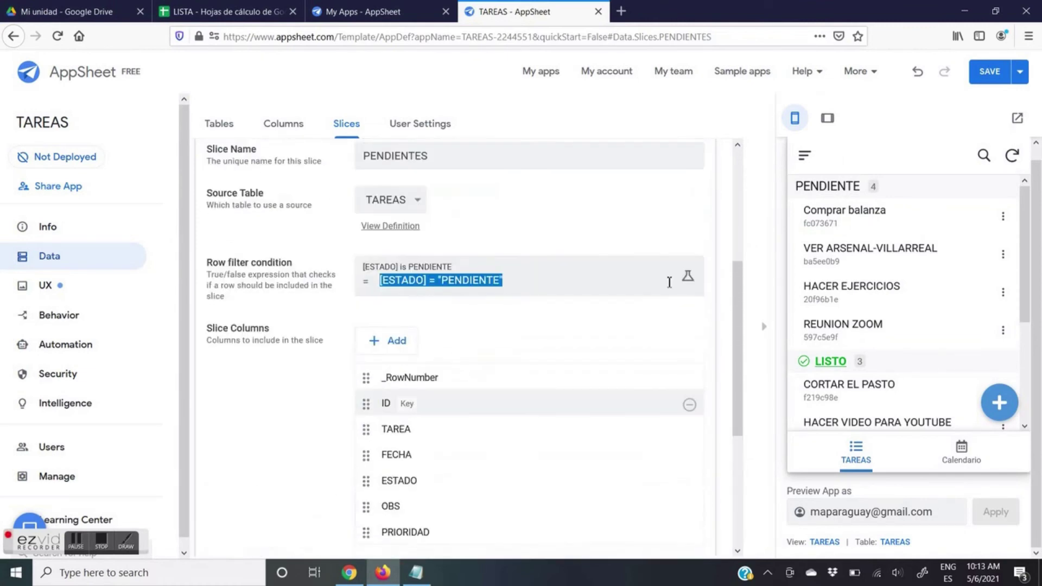
pyautogui.scroll(-1, 600, 387)
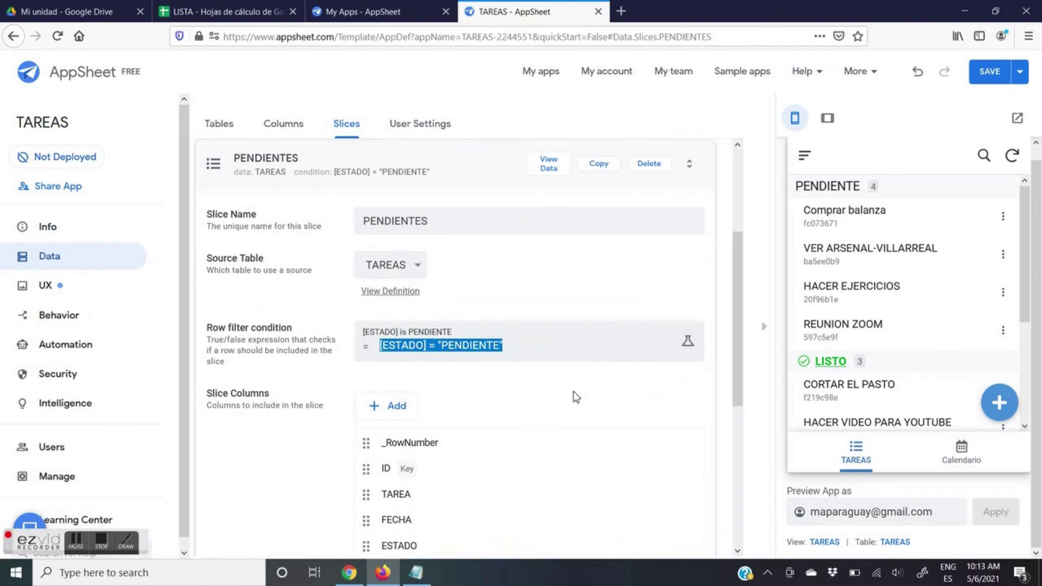
pyautogui.scroll(-3, 572, 400)
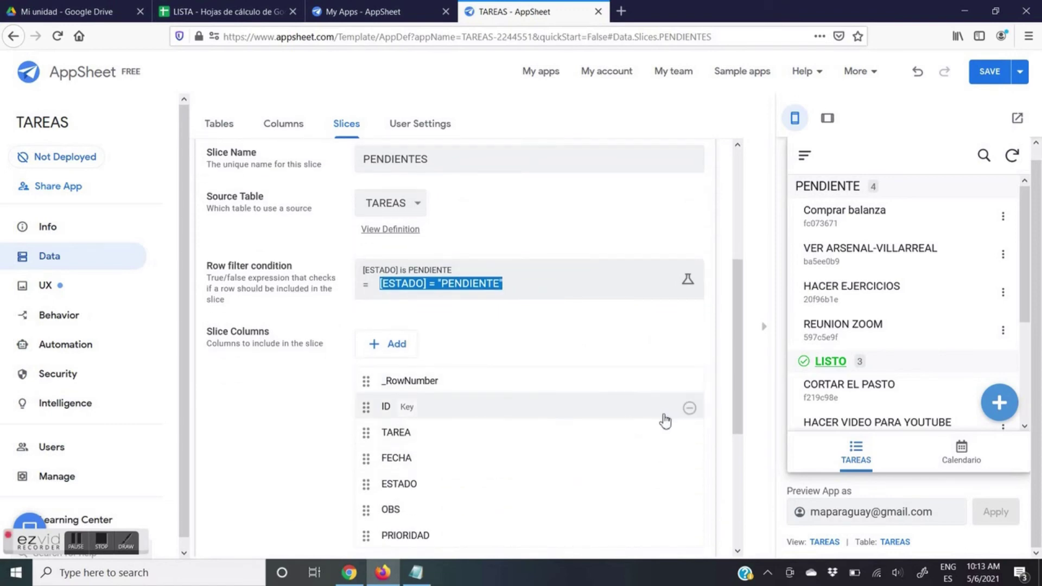
pyautogui.click(997, 84)
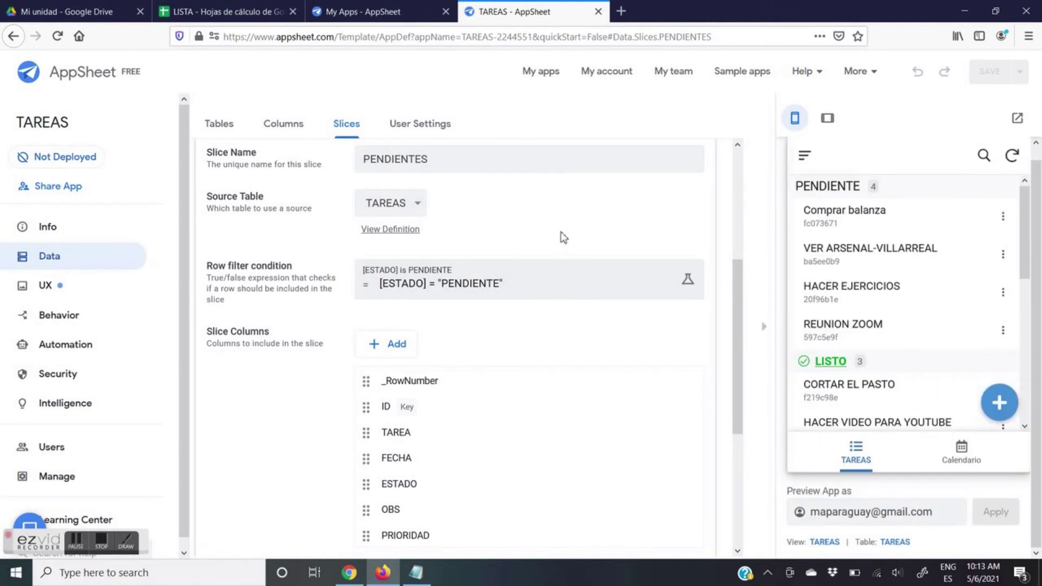
# Collapse the PENDIENTES slice's settings and add a new view to the app
pyautogui.scroll(5, 563, 238)
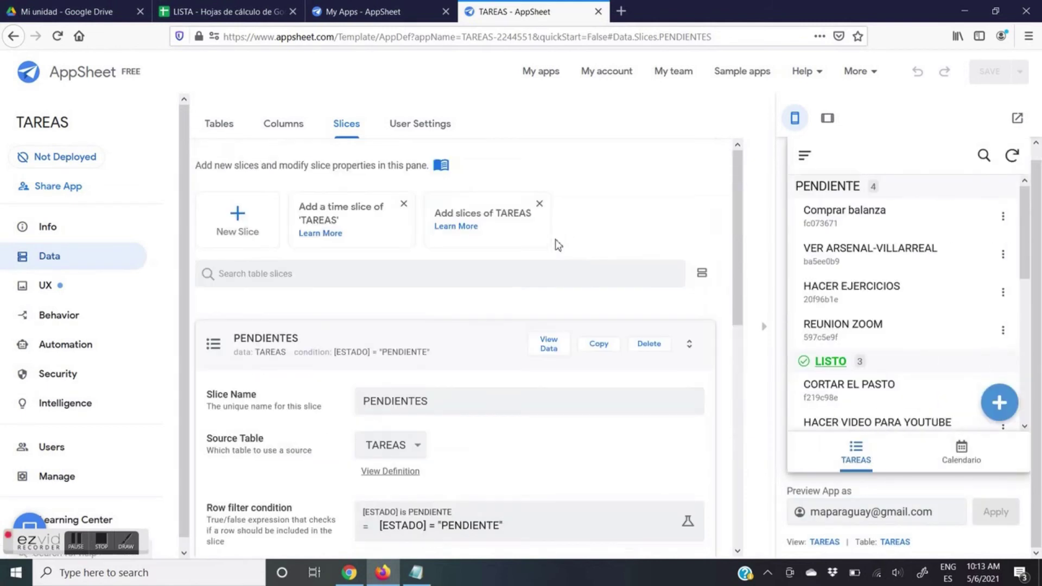
pyautogui.click(468, 346)
pyautogui.click(57, 286)
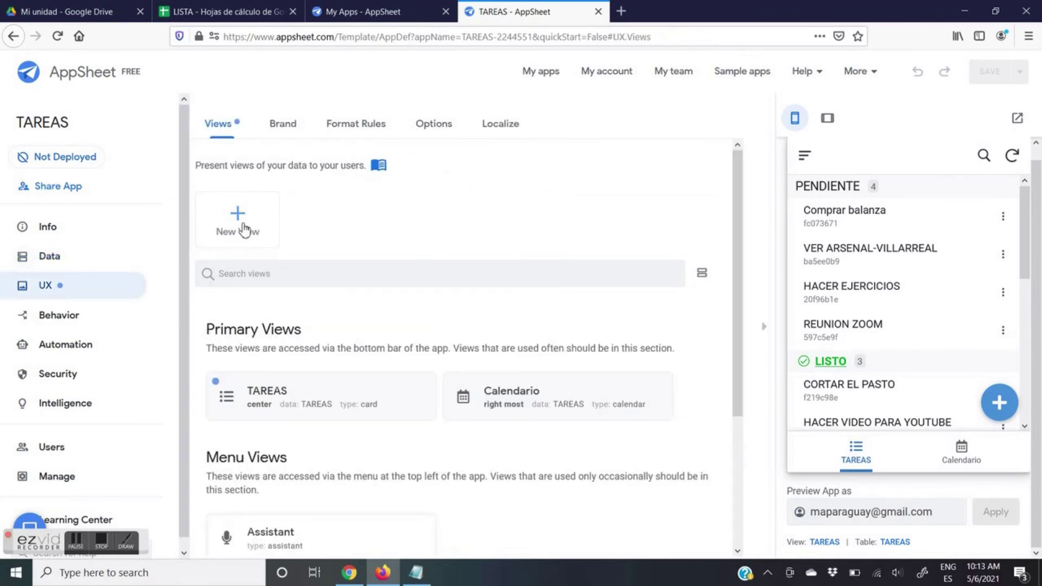
pyautogui.click(245, 228)
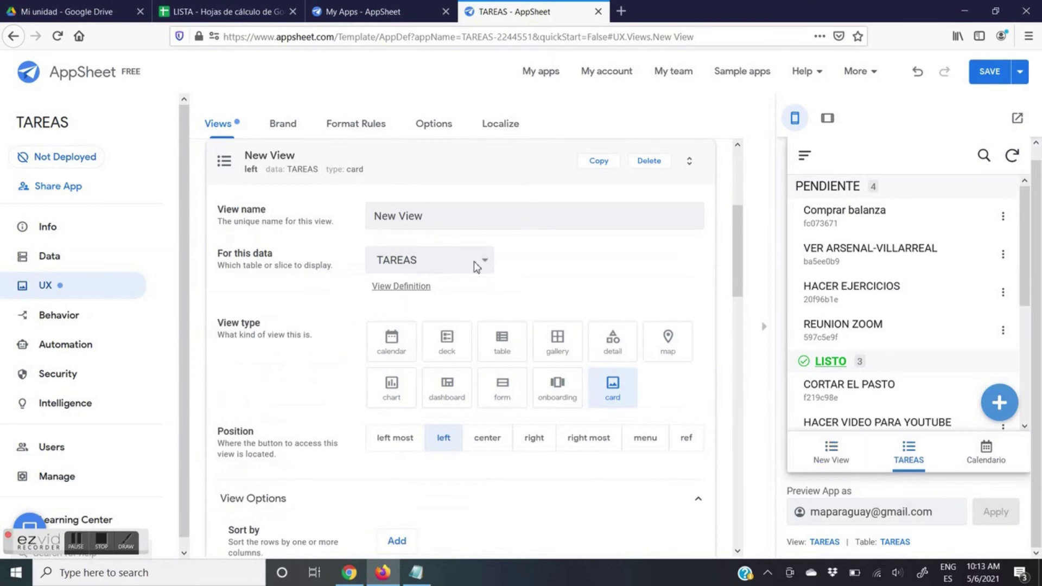
# Base the new view on the PENDIENTES slice and name the view PENDIENTES
pyautogui.click(488, 263)
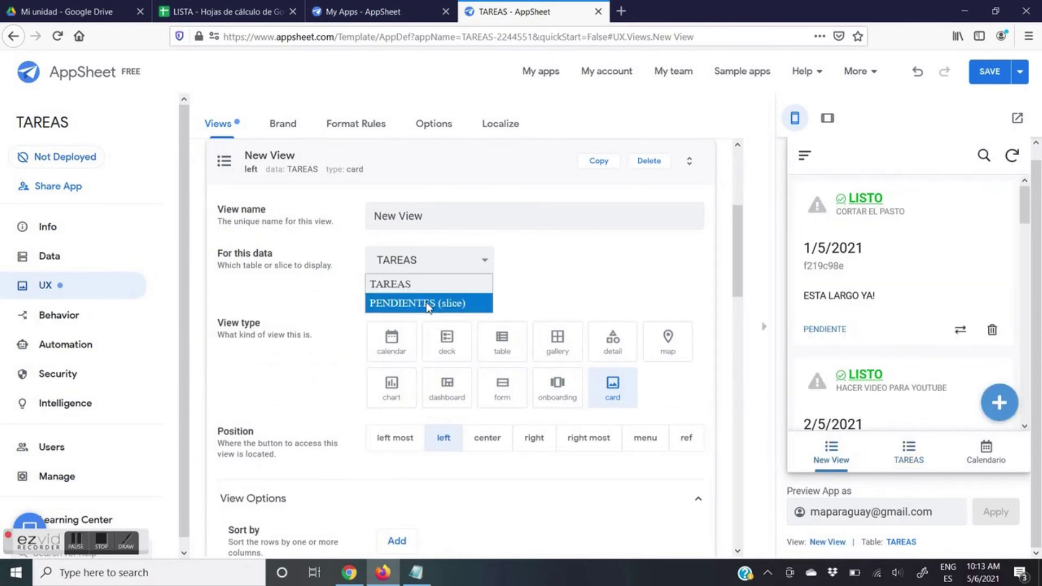
pyautogui.click(441, 308)
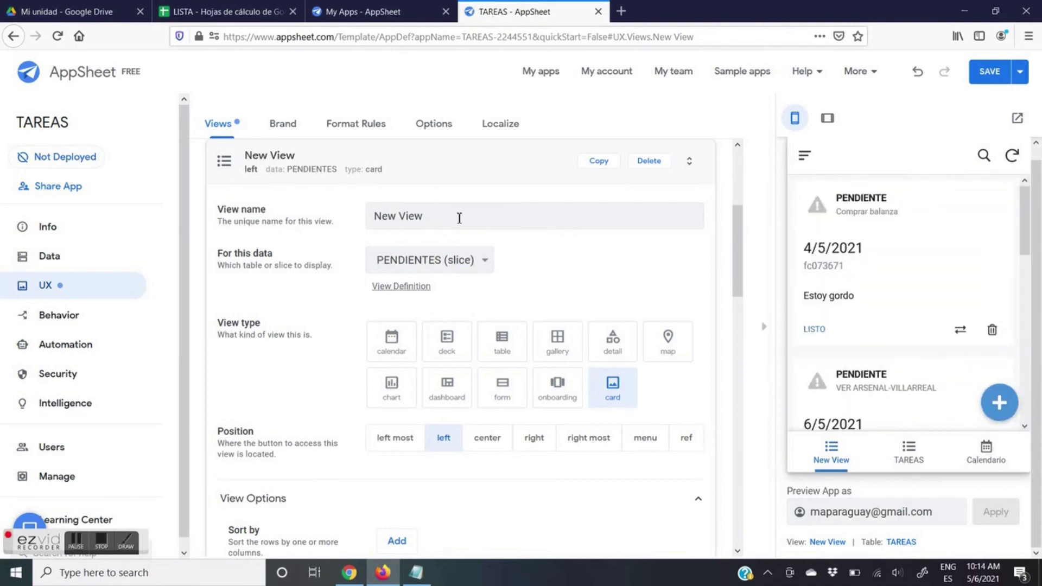
pyautogui.moveTo(459, 217); pyautogui.dragTo(336, 217)
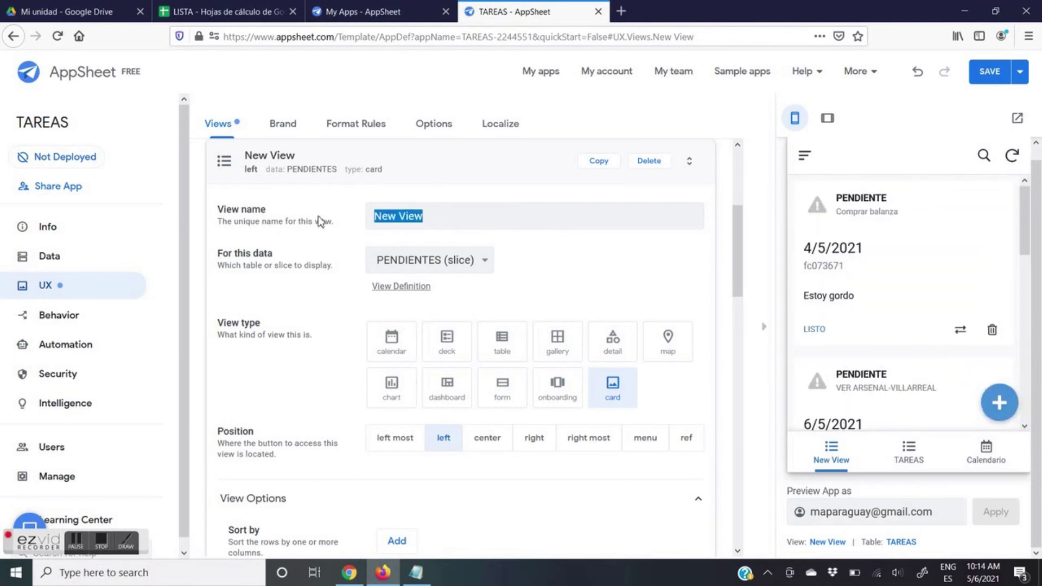
pyautogui.write('PENDIENTES')
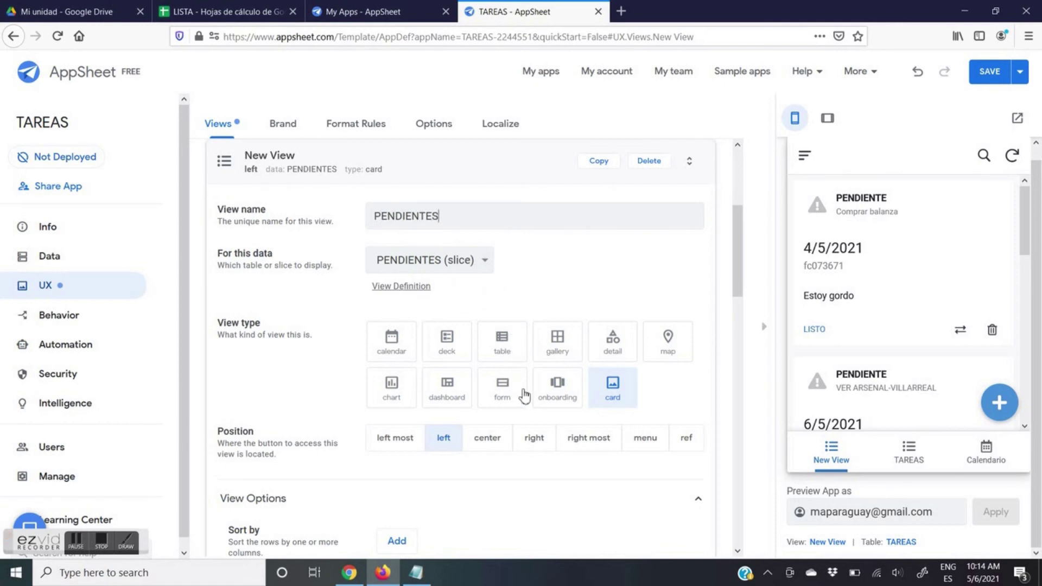
# Position the PENDIENTES view right most, preview it in the app, and set its view type to table
pyautogui.click(593, 442)
pyautogui.click(985, 458)
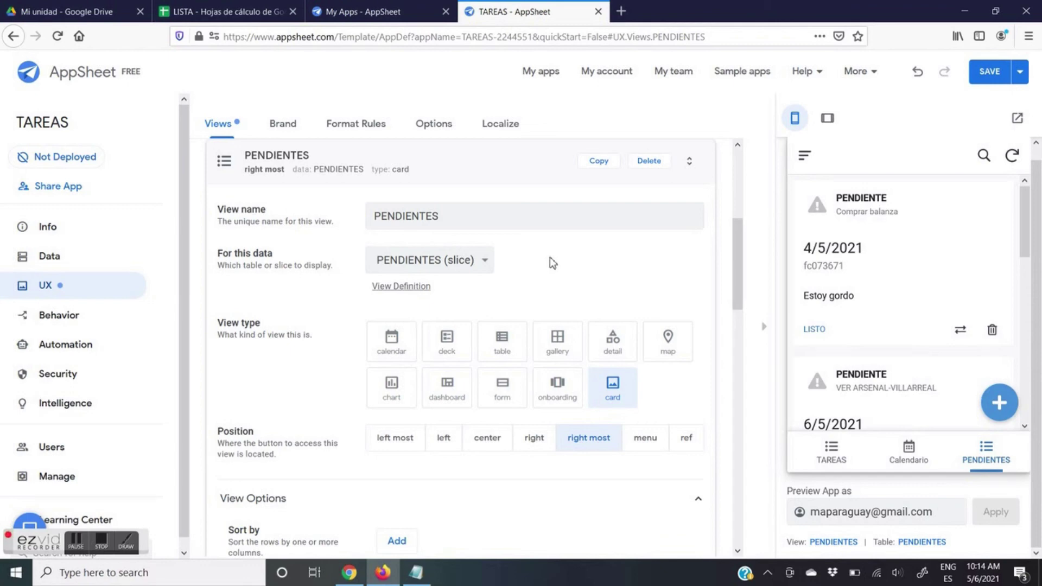
pyautogui.click(454, 337)
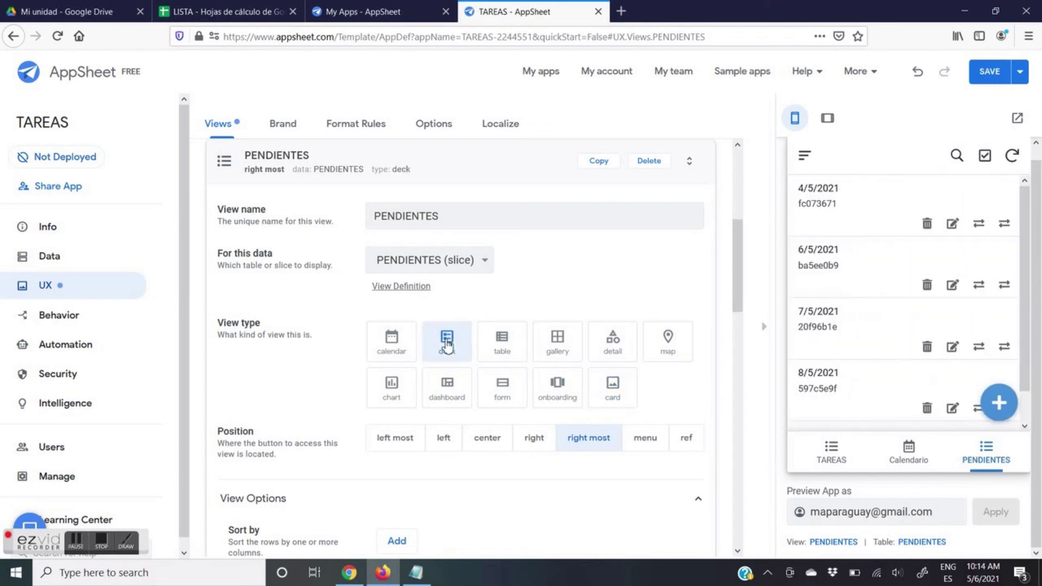
pyautogui.click(501, 348)
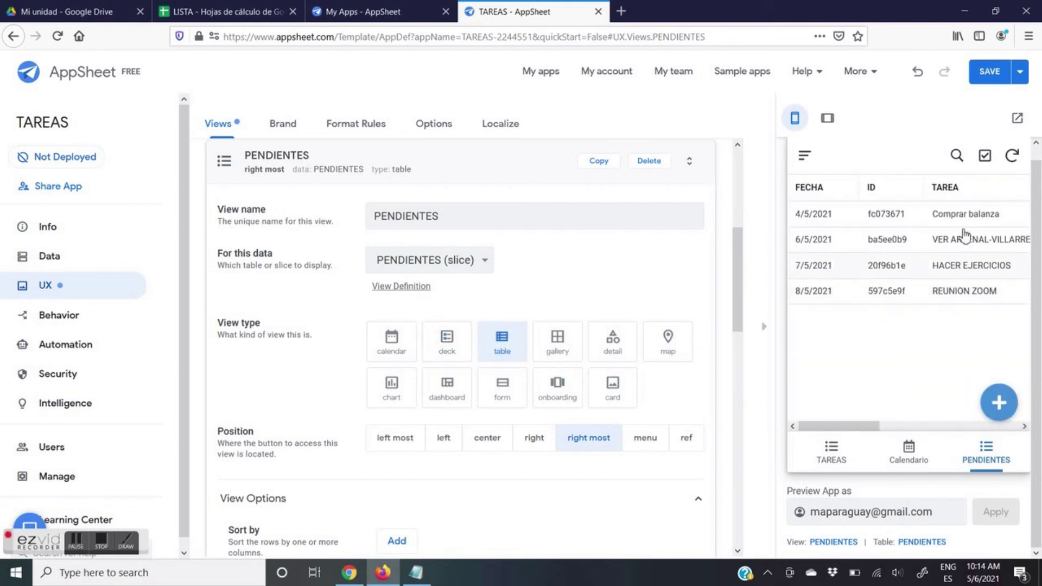
# Group the PENDIENTES view's rows by PRIORIDAD in ascending order
pyautogui.scroll(-6, 515, 421)
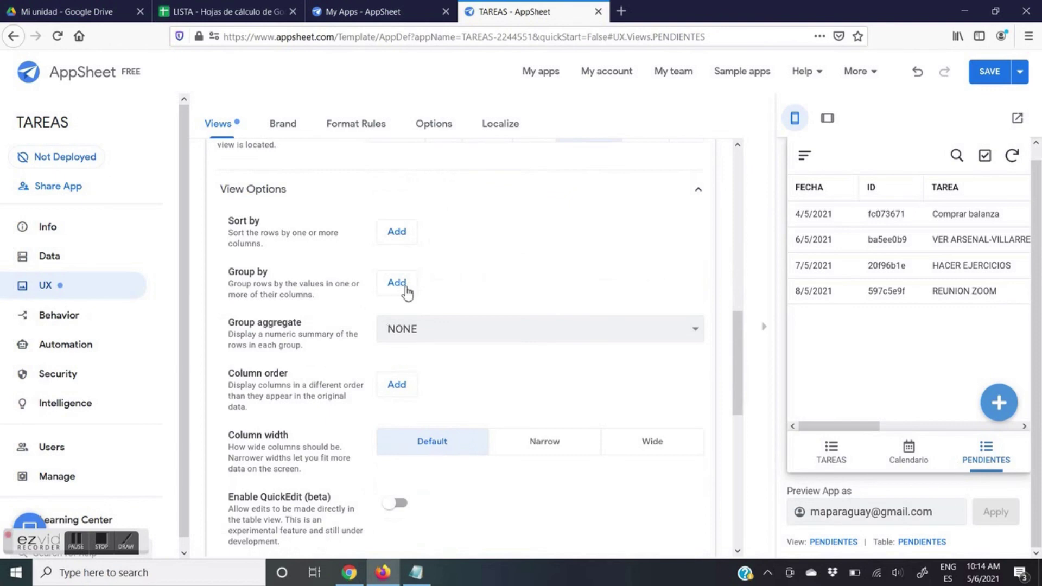
pyautogui.click(397, 284)
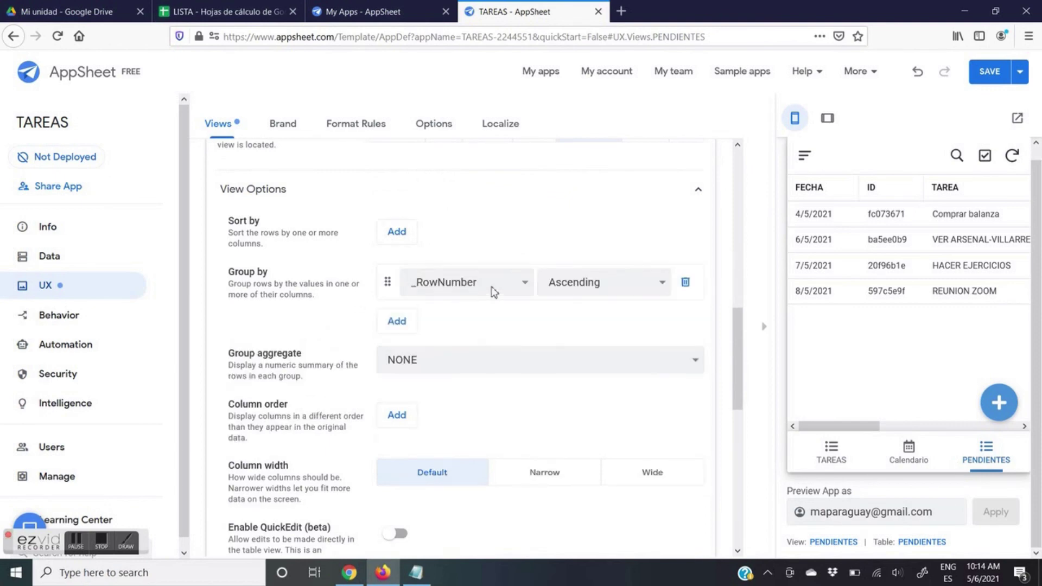
pyautogui.click(525, 283)
pyautogui.click(451, 421)
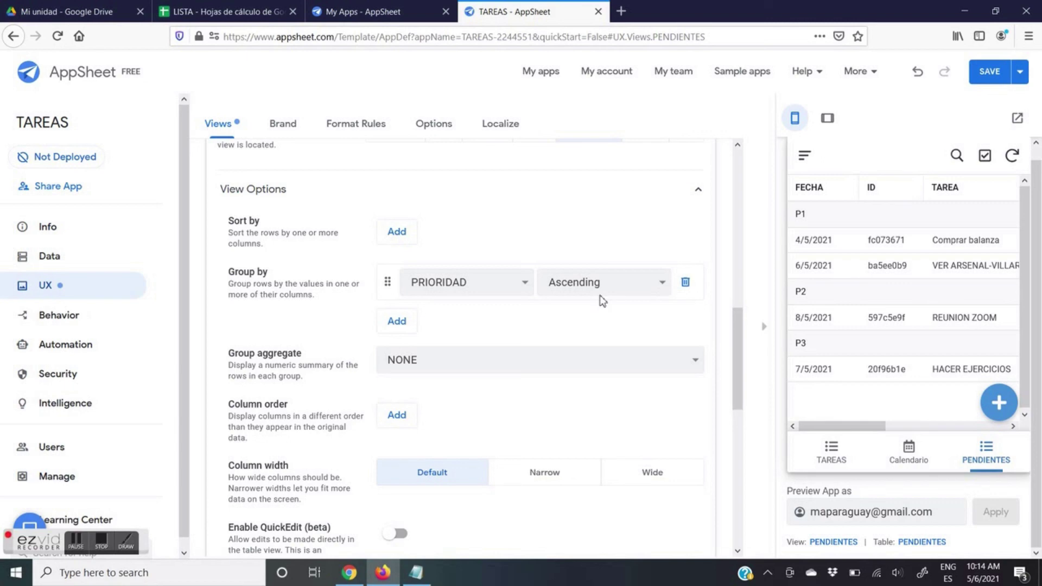
# Search the PENDIENTES view's display icons for "one" and choose the solid megaphone icon
pyautogui.scroll(-7, 614, 378)
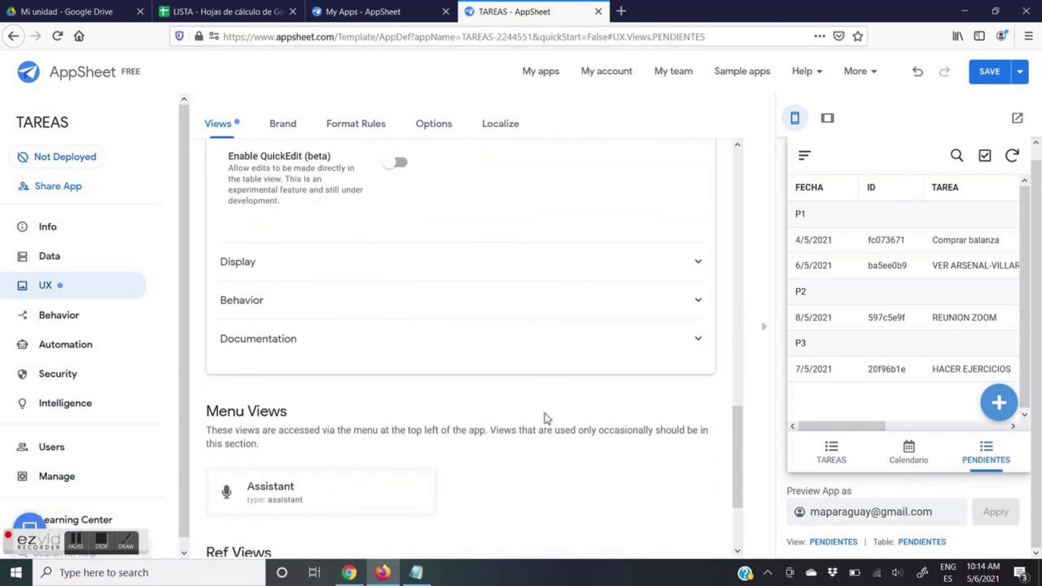
pyautogui.scroll(2, 550, 419)
pyautogui.scroll(-2, 535, 414)
pyautogui.click(697, 263)
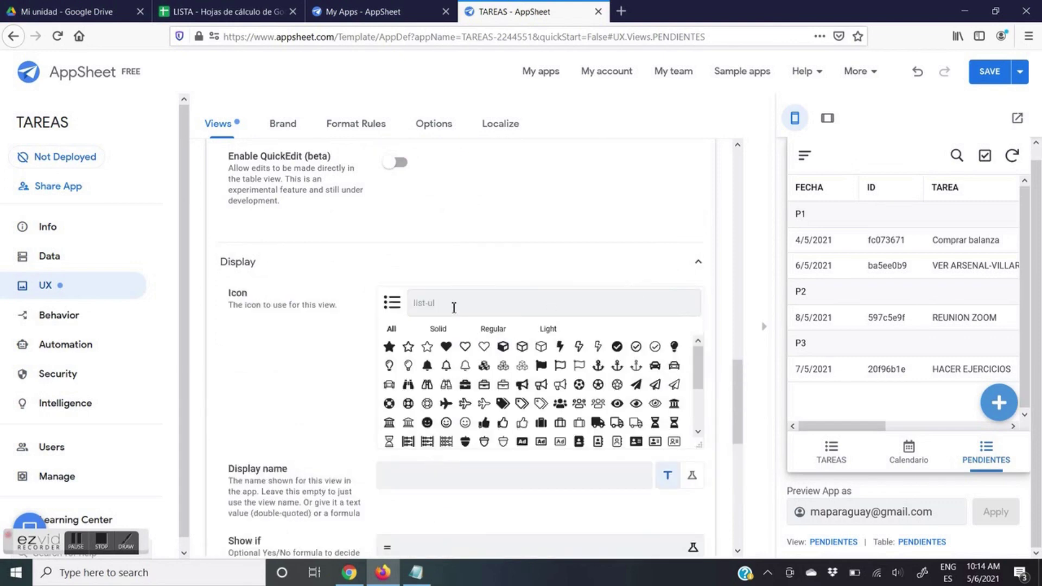
pyautogui.write('prio')
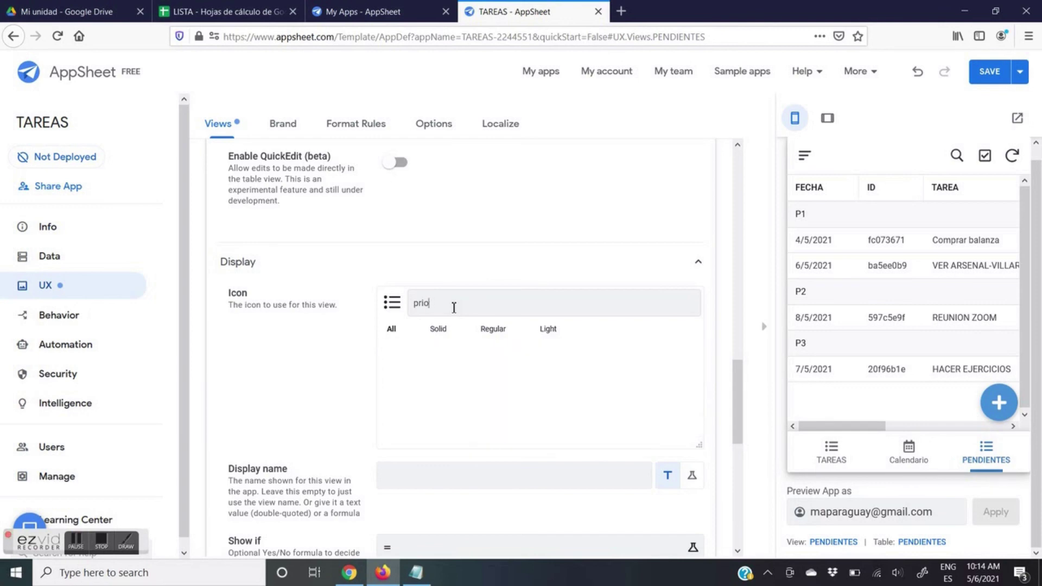
pyautogui.press('BackSpace')
pyautogui.press('BackSpace')
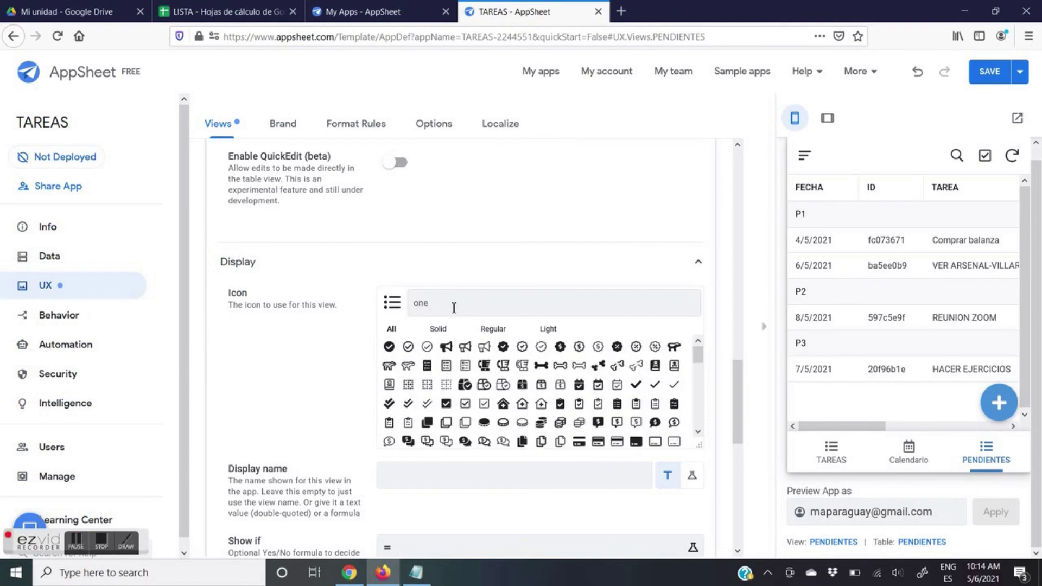
pyautogui.click(446, 346)
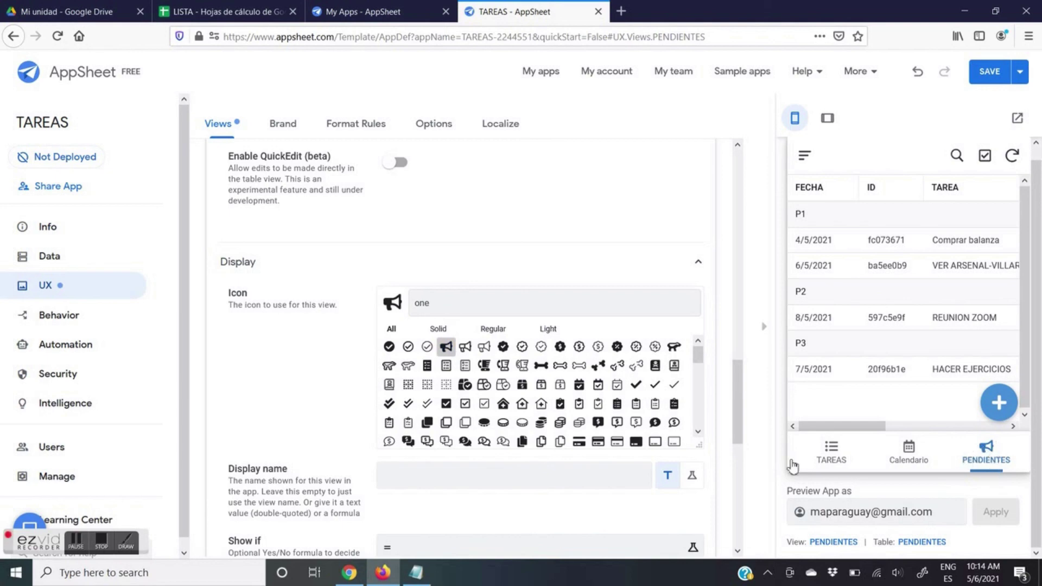
# Save the app with the configured PENDIENTES view
pyautogui.scroll(-1, 554, 500)
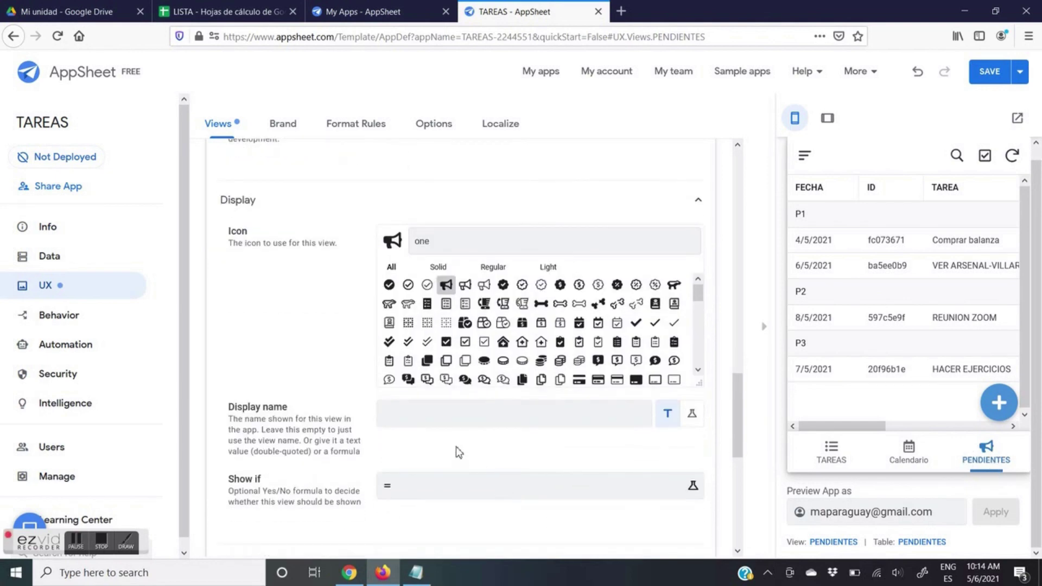
pyautogui.scroll(3, 586, 447)
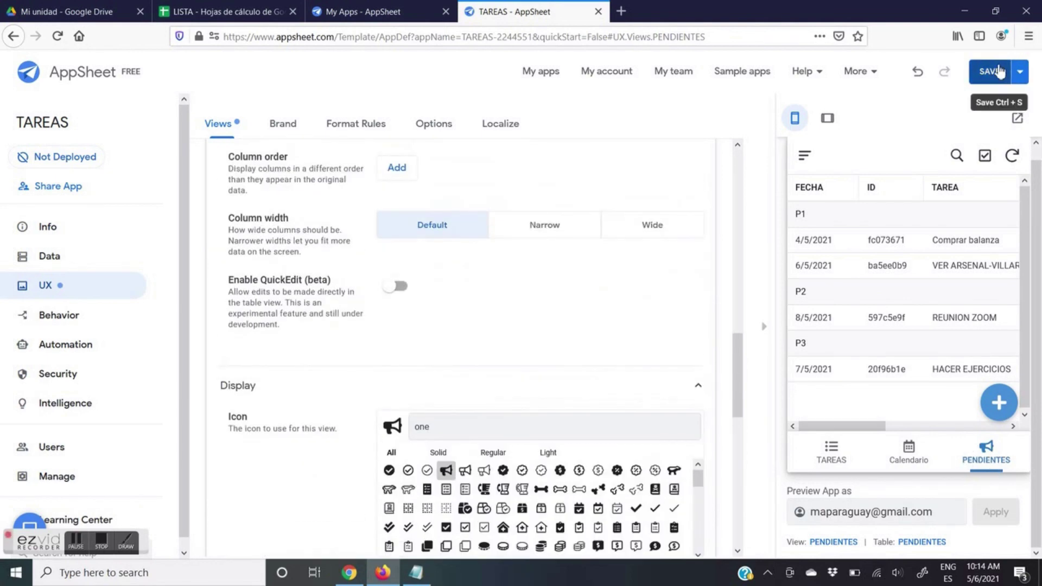
pyautogui.click(1001, 72)
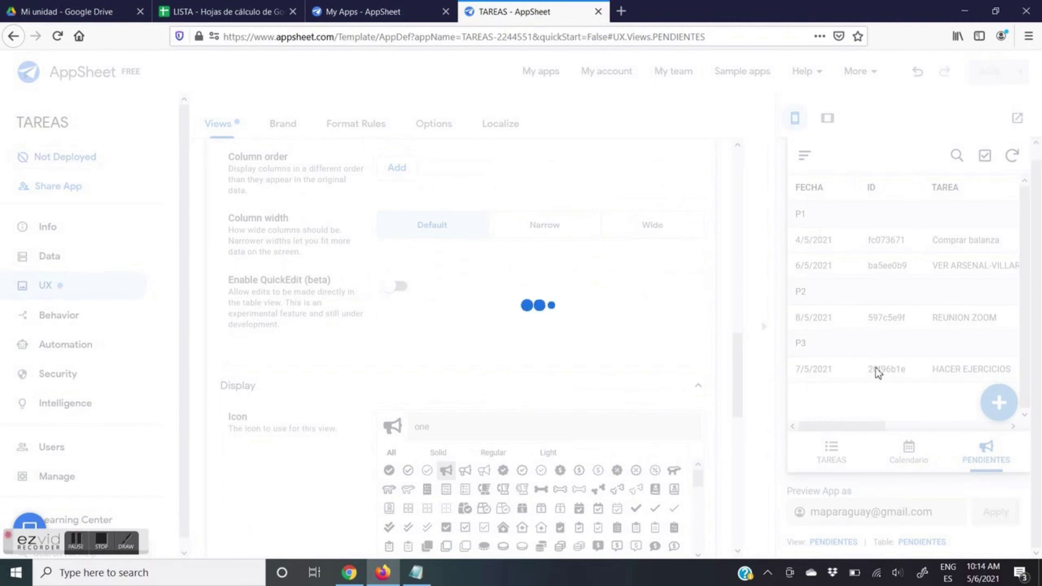
# Check the TAREAS and PENDIENTES views in the app preview, including the details of the "Comprar balanza" task, and return to TAREAS
pyautogui.click(833, 451)
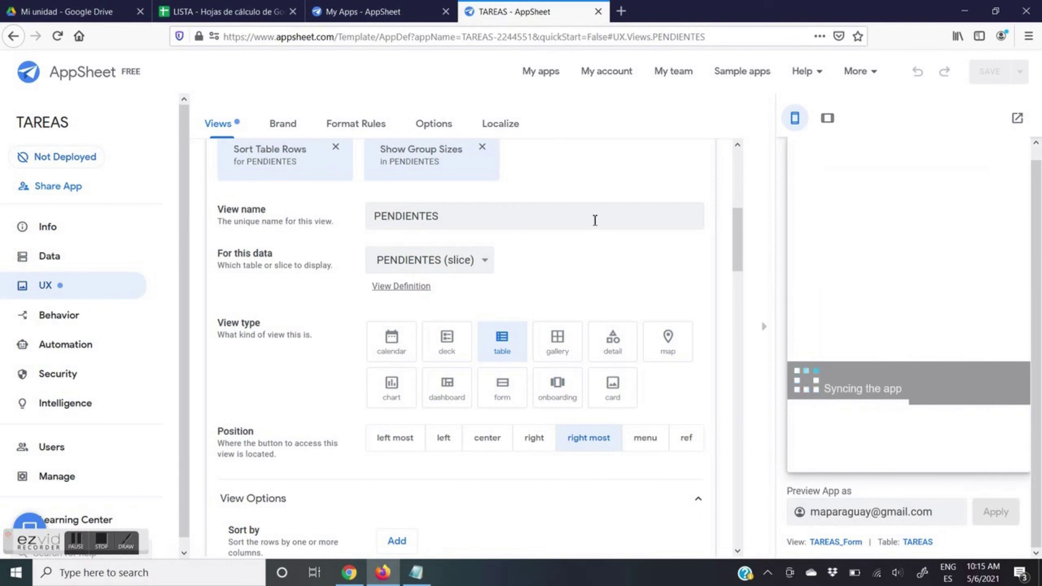
pyautogui.click(831, 458)
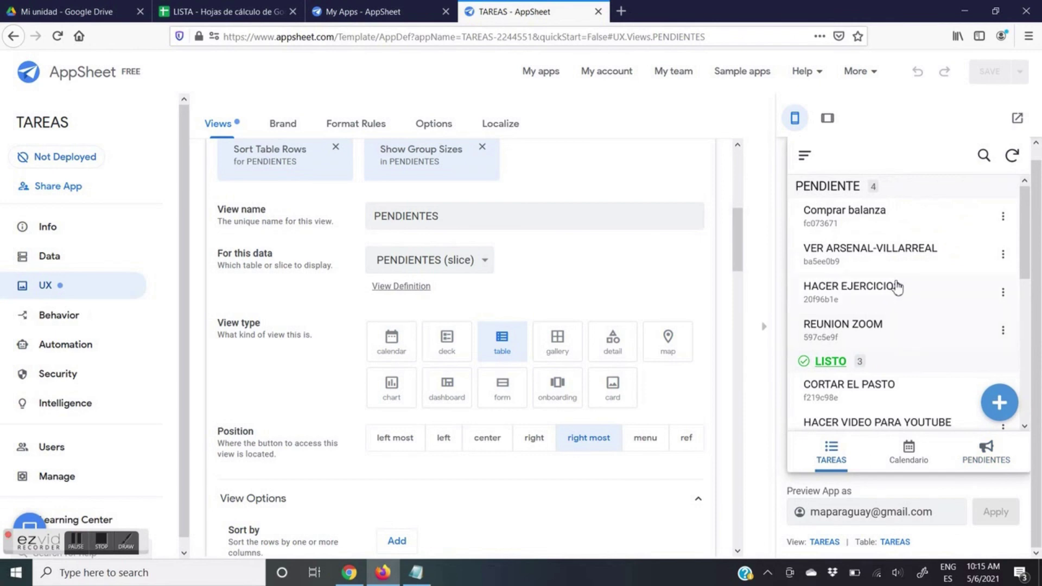
pyautogui.click(985, 458)
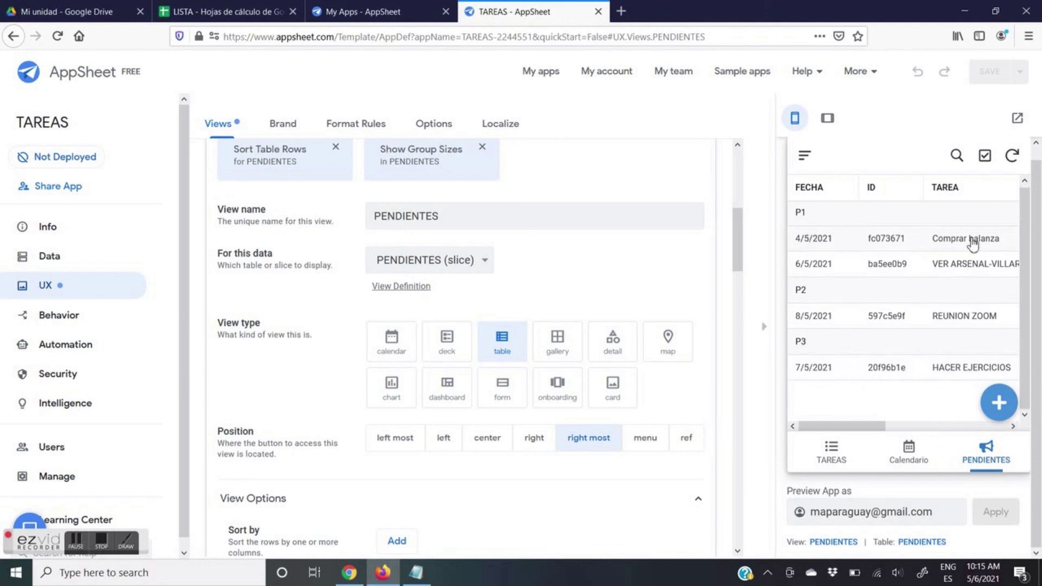
pyautogui.click(955, 248)
pyautogui.scroll(-2, 848, 393)
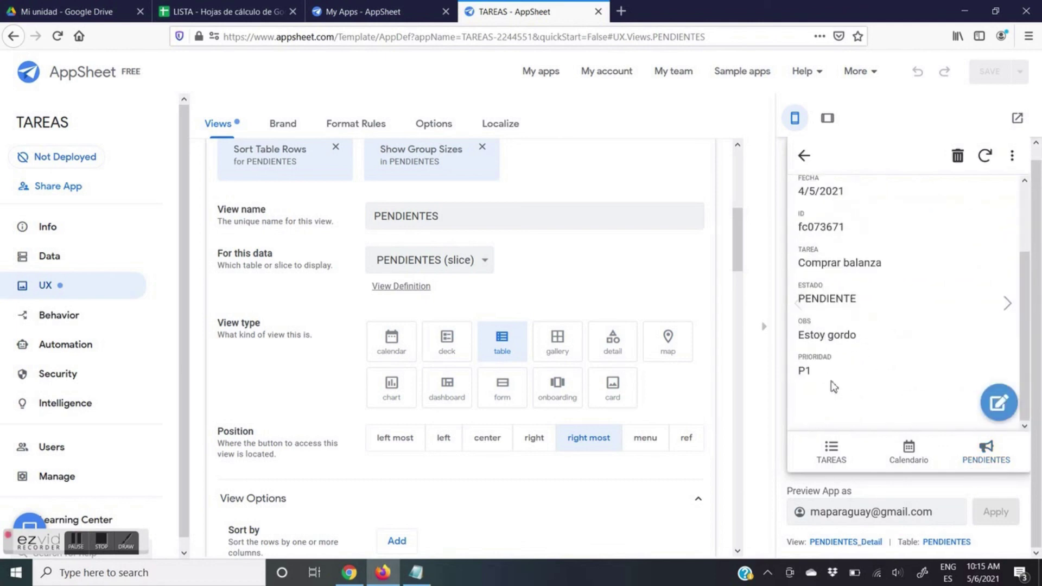
pyautogui.click(803, 156)
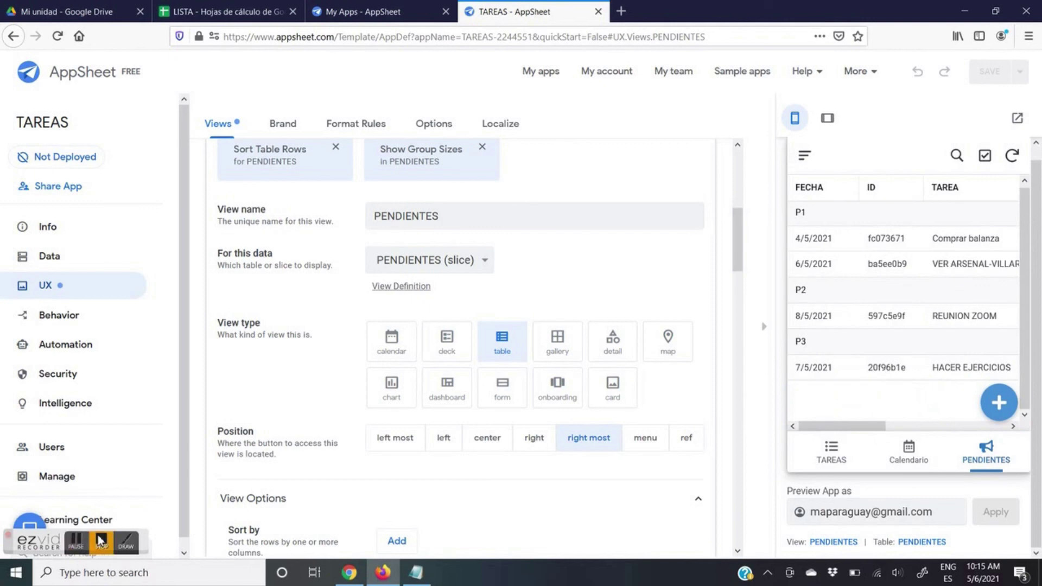
pyautogui.click(831, 449)
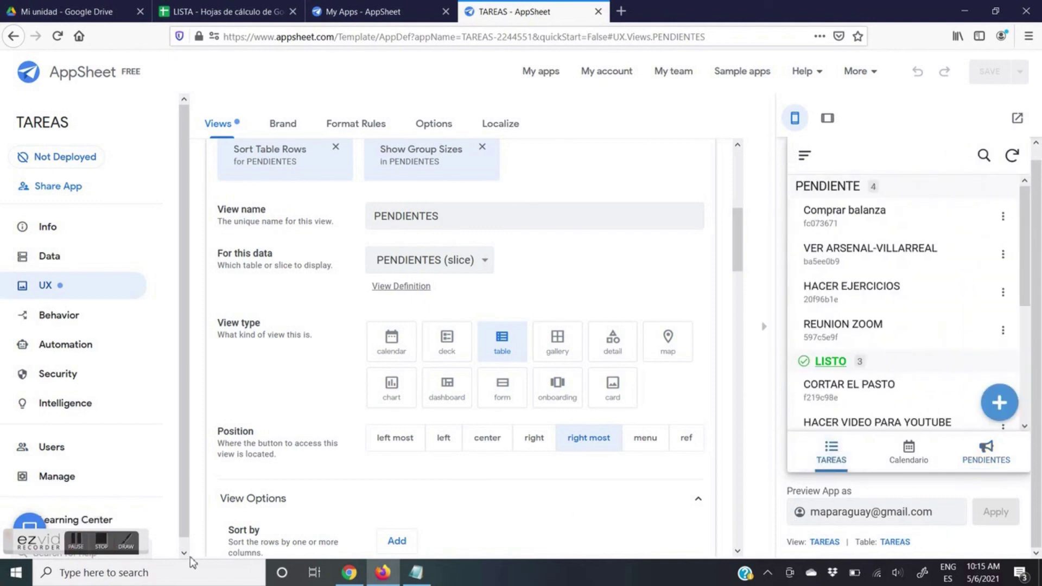